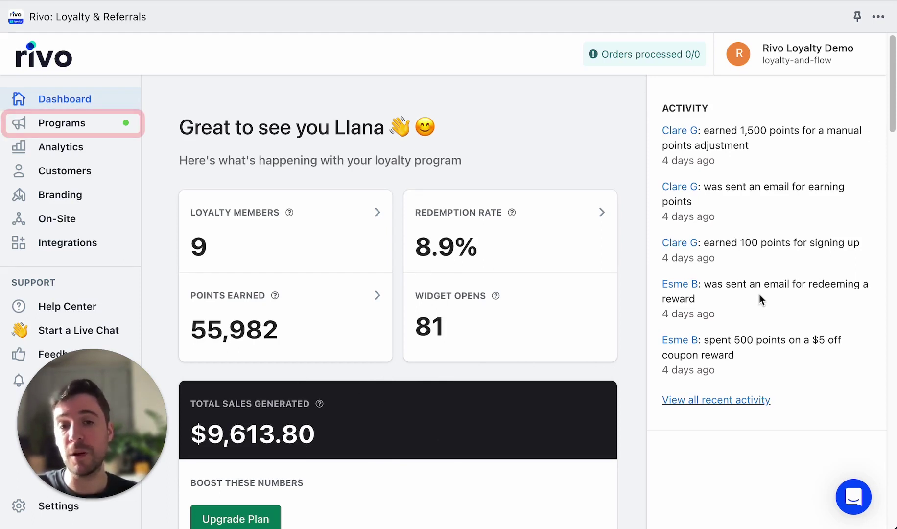
- Open the Points program and look through its earning actions and the additional ways to earn that can be added
left_click(72, 132)
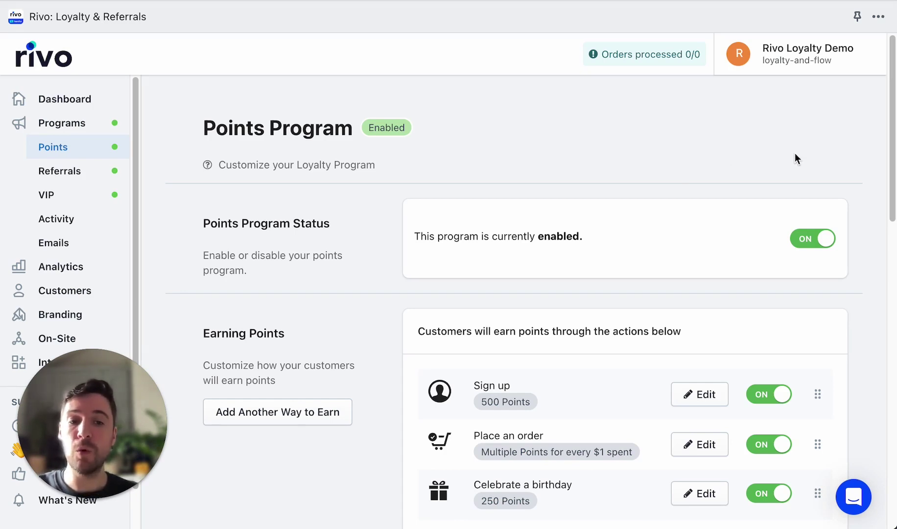
scroll(806, 153, "down", 1)
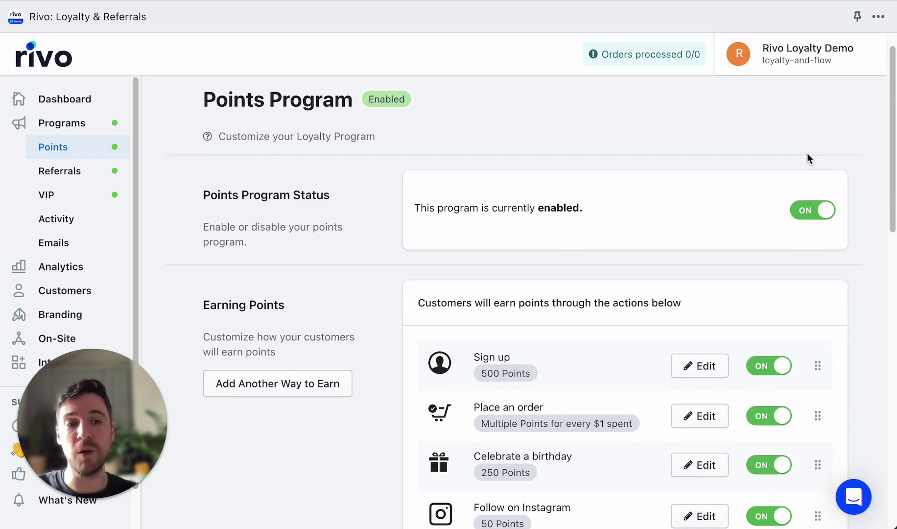
scroll(807, 153, "down", 2)
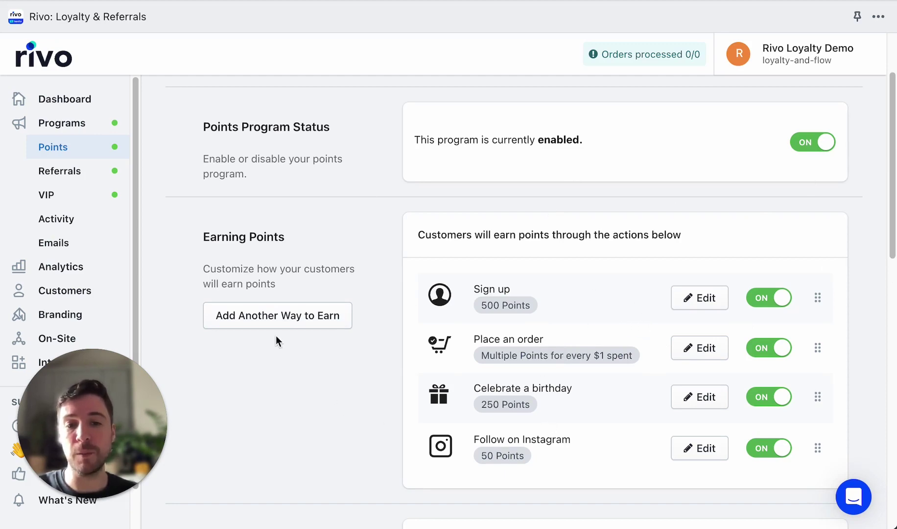
left_click(276, 320)
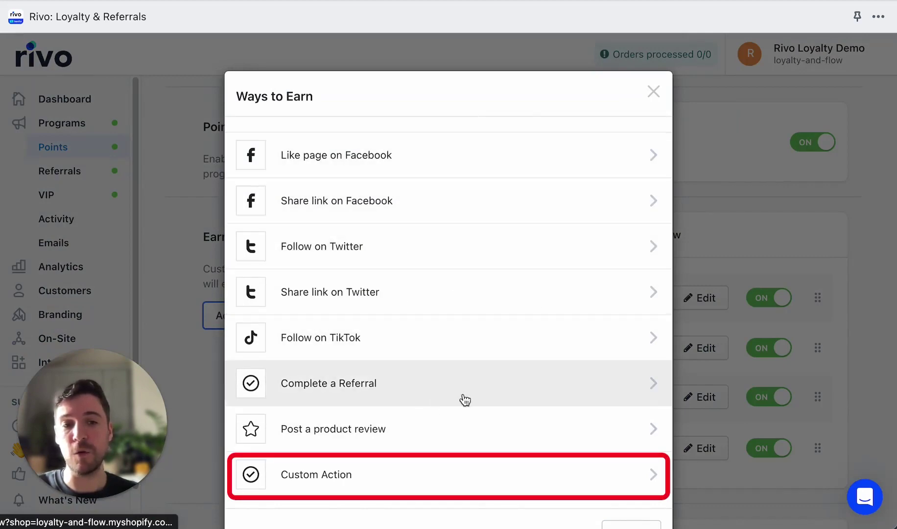
left_click(654, 91)
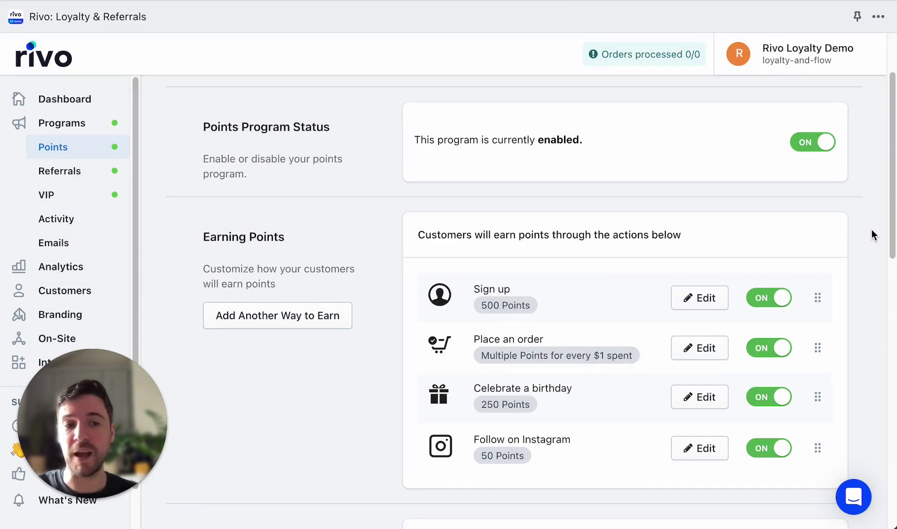
- Review the point redemption rewards and the online and in-store reward types available for a new reward, without adding one
scroll(871, 231, "down", 6)
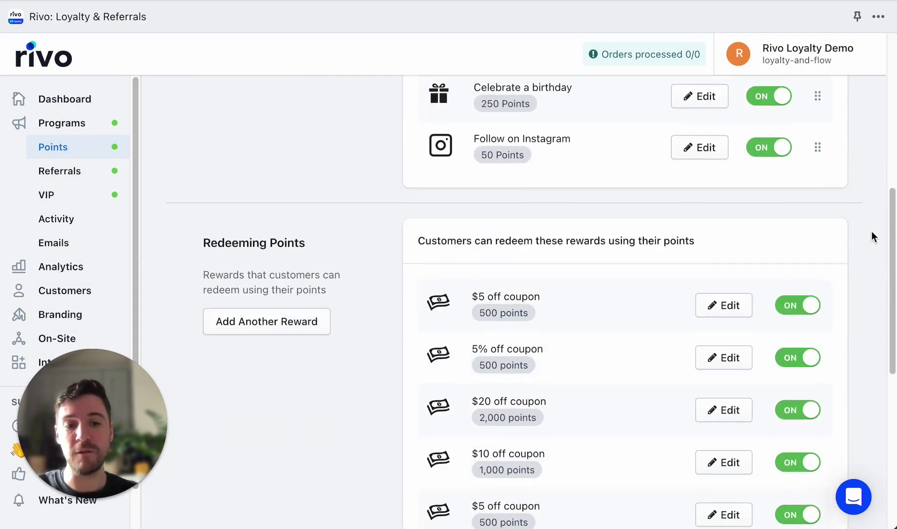
scroll(831, 216, "down", 1)
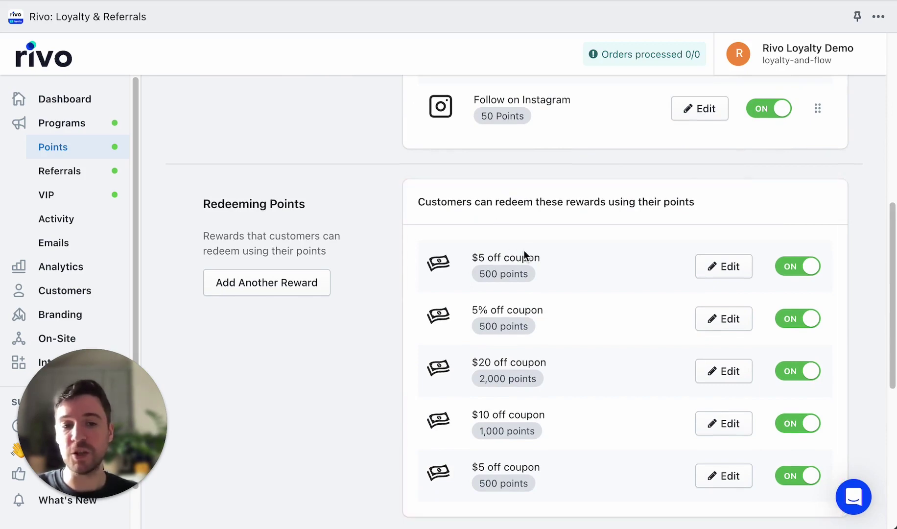
left_click(316, 287)
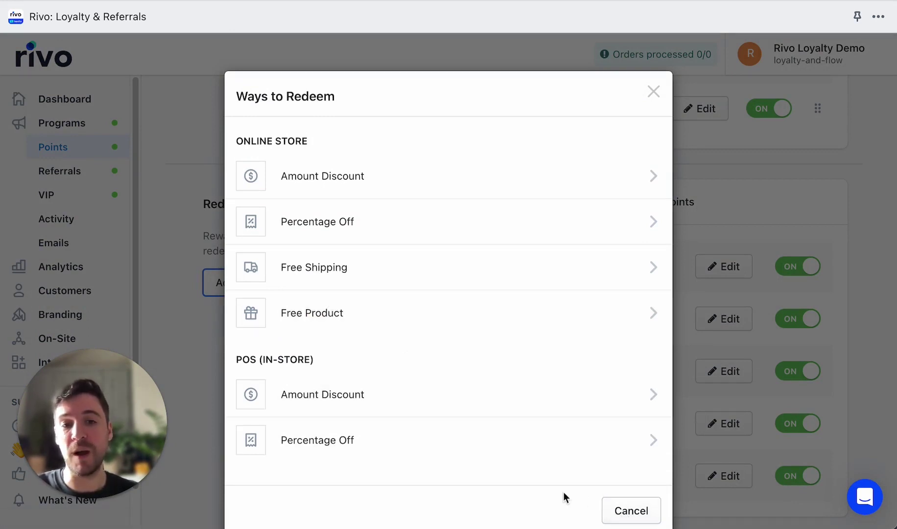
left_click(650, 517)
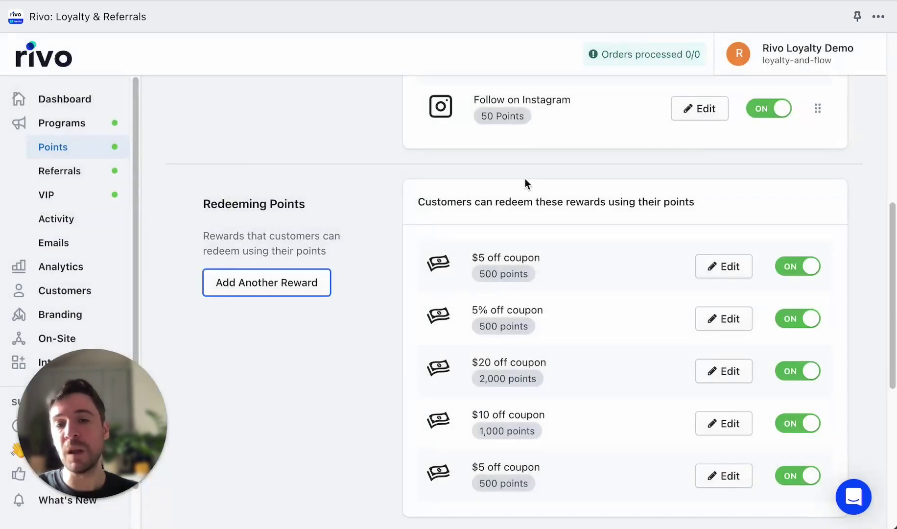
- Open the Referrals program and review its status and the rewards for the referred friend and the referring customer
left_click(89, 181)
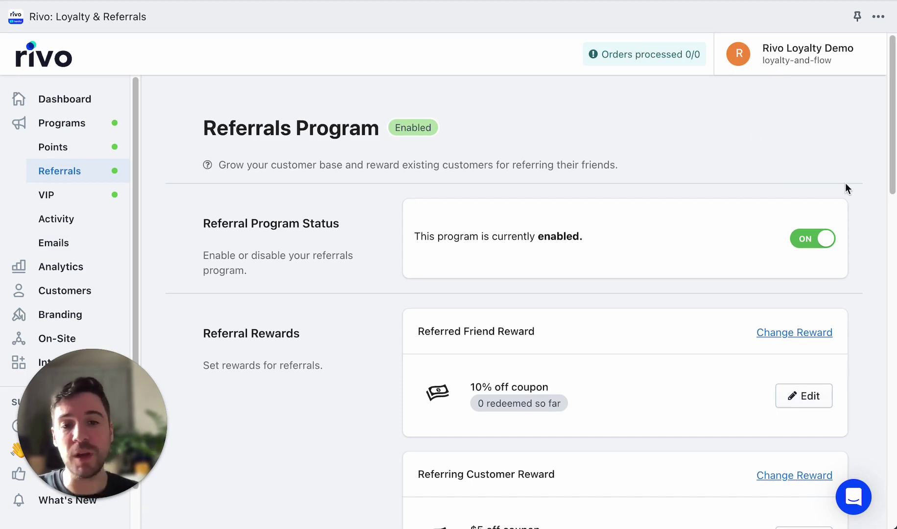
scroll(845, 185, "down", 2)
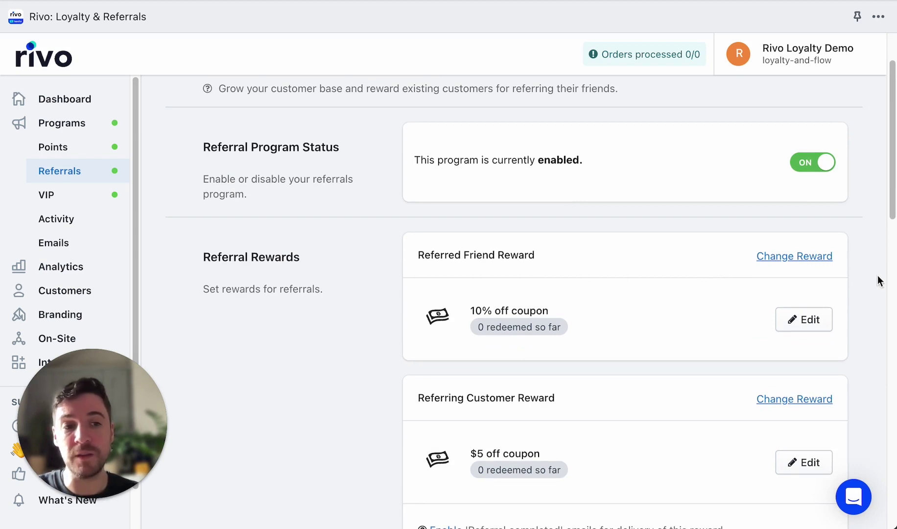
scroll(877, 275, "down", 1)
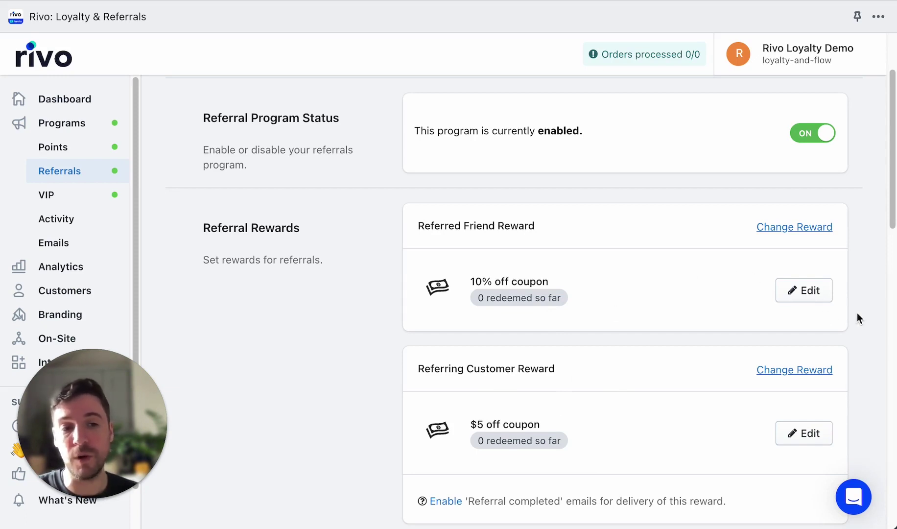
scroll(857, 313, "down", 1)
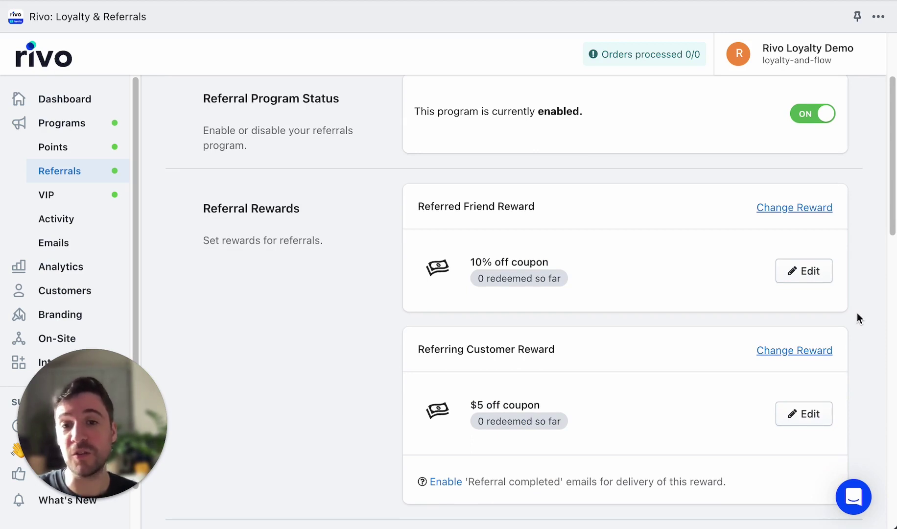
scroll(857, 317, "up", 5)
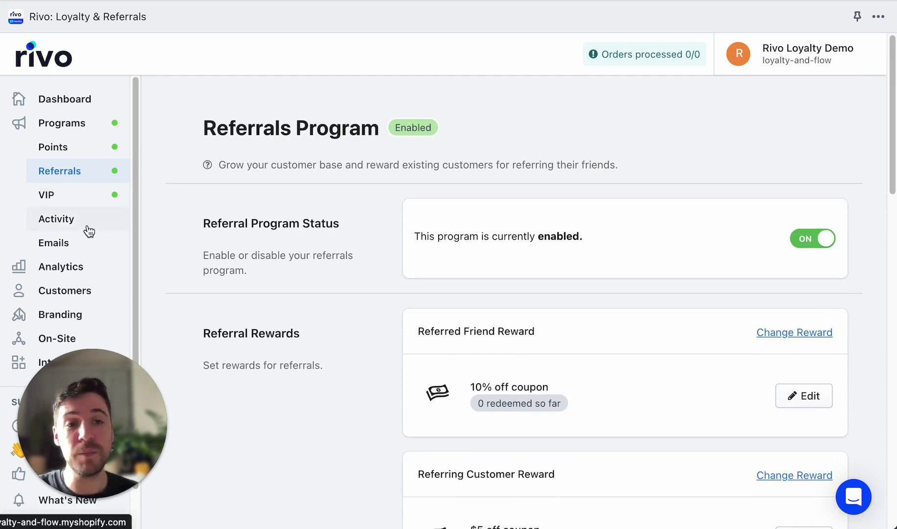
- Open the VIP program and review its status, its list of tiers and the option for adding a tier
left_click(78, 196)
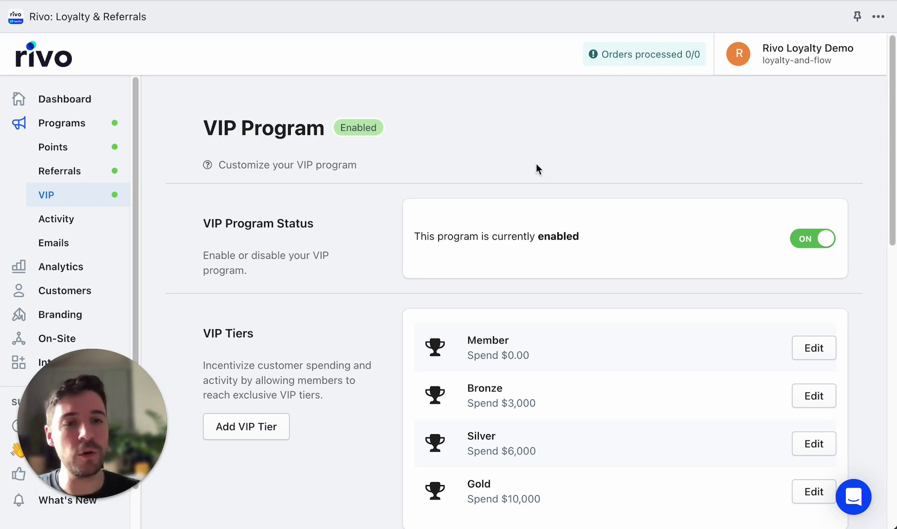
scroll(812, 173, "down", 1)
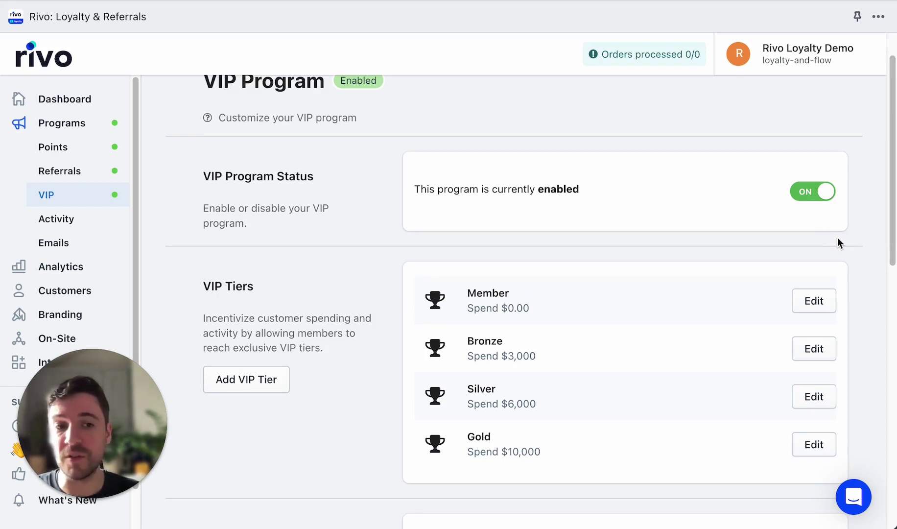
scroll(869, 239, "down", 1)
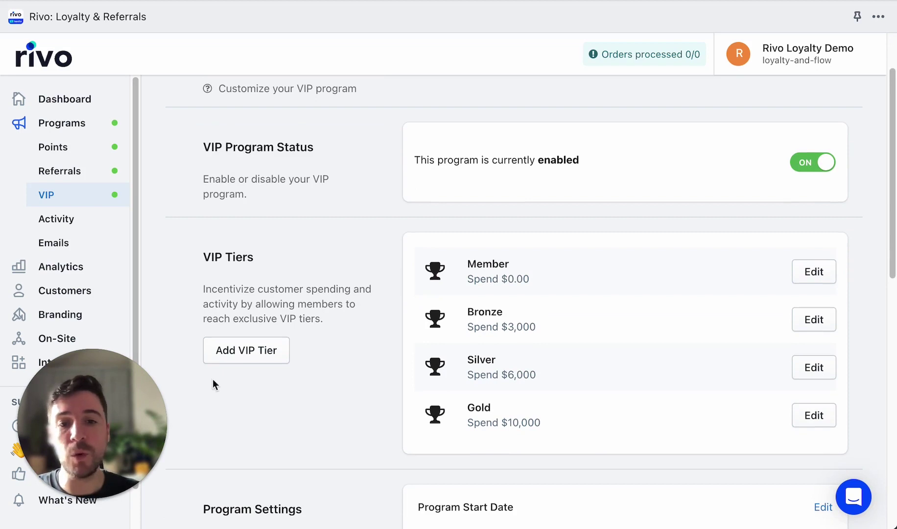
left_click(260, 363)
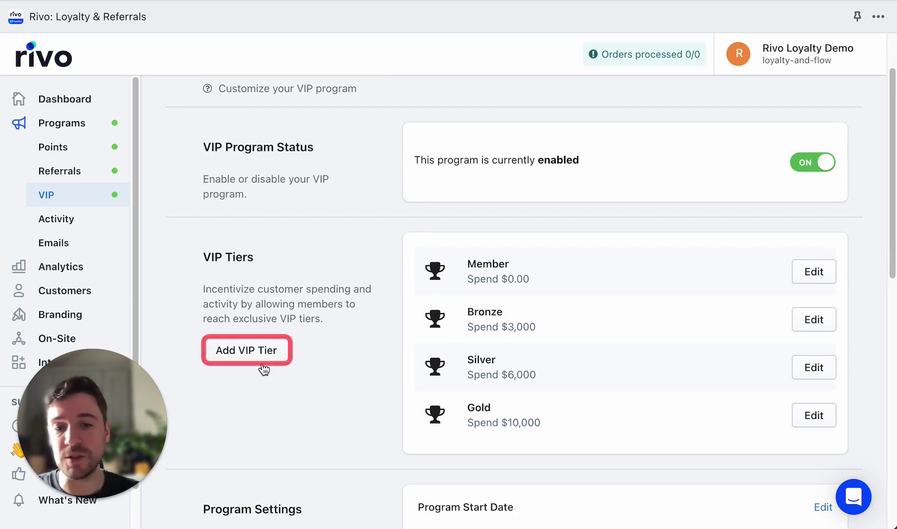
- Inspect the Member tier's goal, rewards, benefits and custom ways to earn, and return to the VIP program
left_click(831, 276)
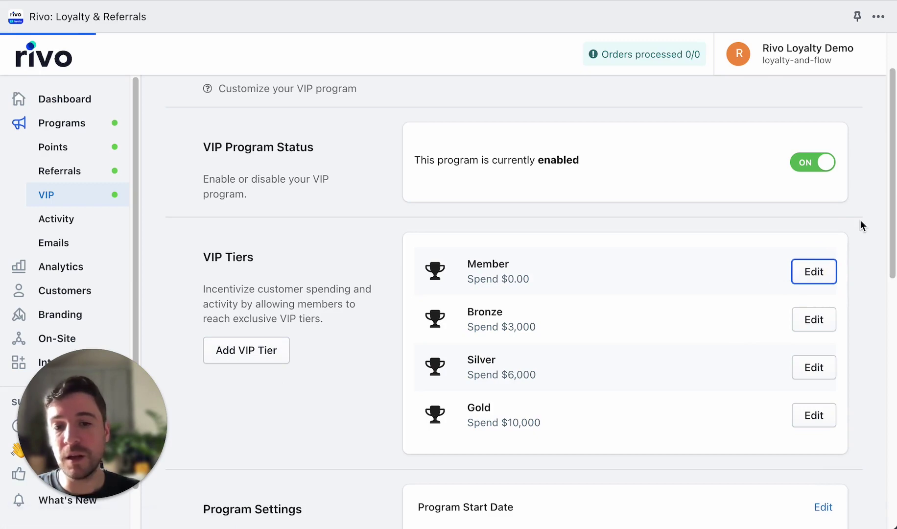
scroll(751, 228, "down", 1)
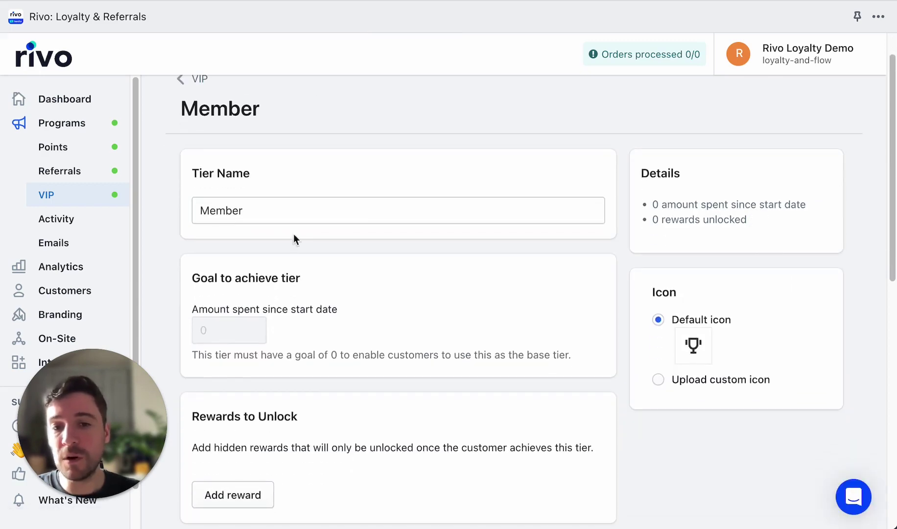
scroll(330, 292, "down", 7)
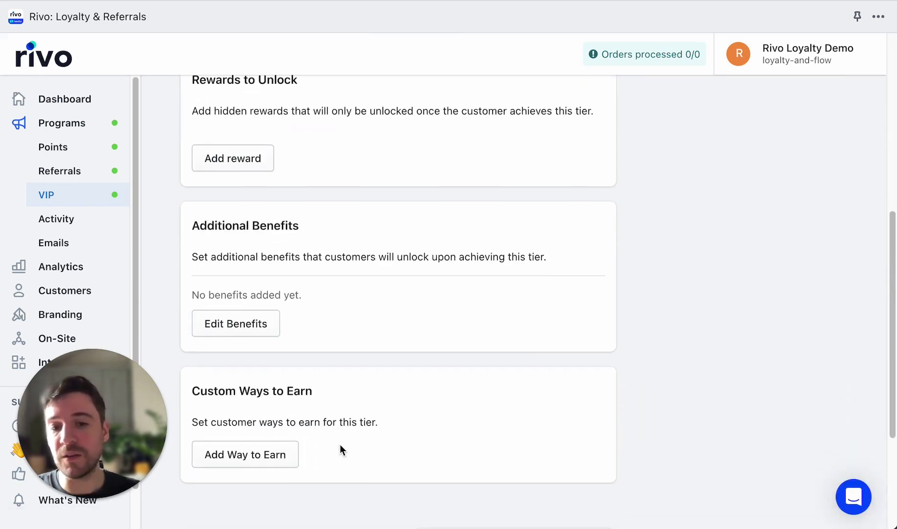
scroll(330, 448, "up", 8)
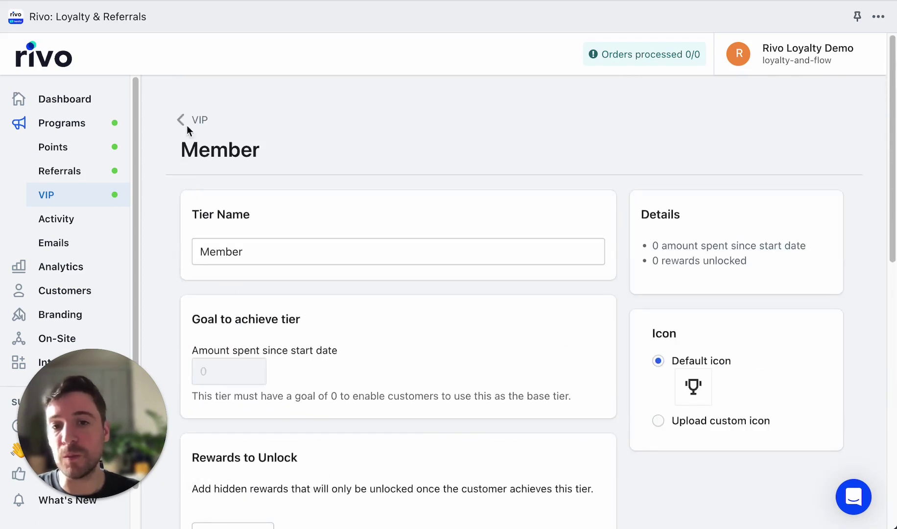
left_click(184, 121)
- Review the VIP program settings and open the Entry Method options for placing customers onto tiers
scroll(876, 208, "down", 5)
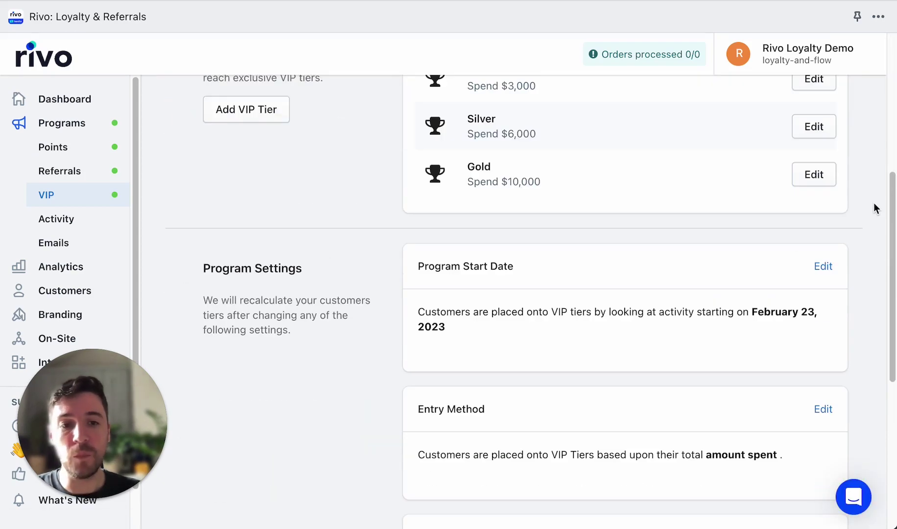
scroll(876, 208, "down", 2)
scroll(876, 208, "down", 1)
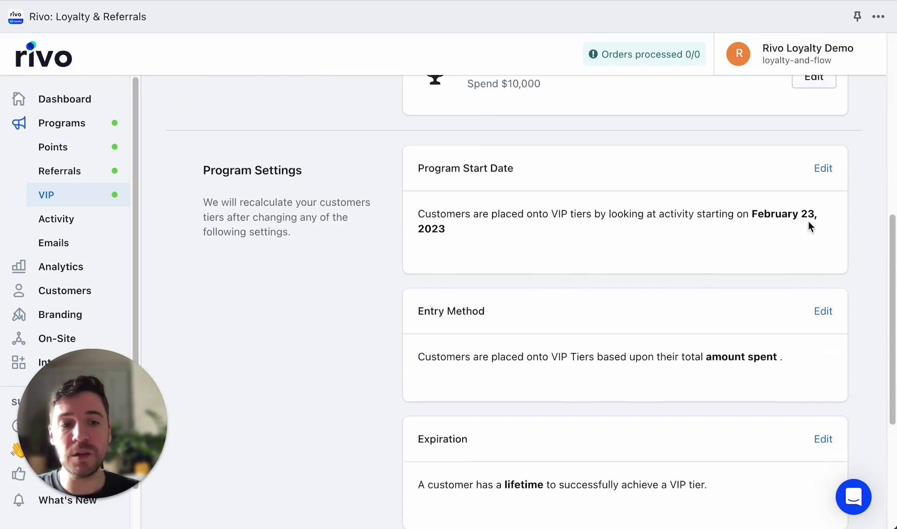
left_click(824, 311)
scroll(841, 310, "down", 2)
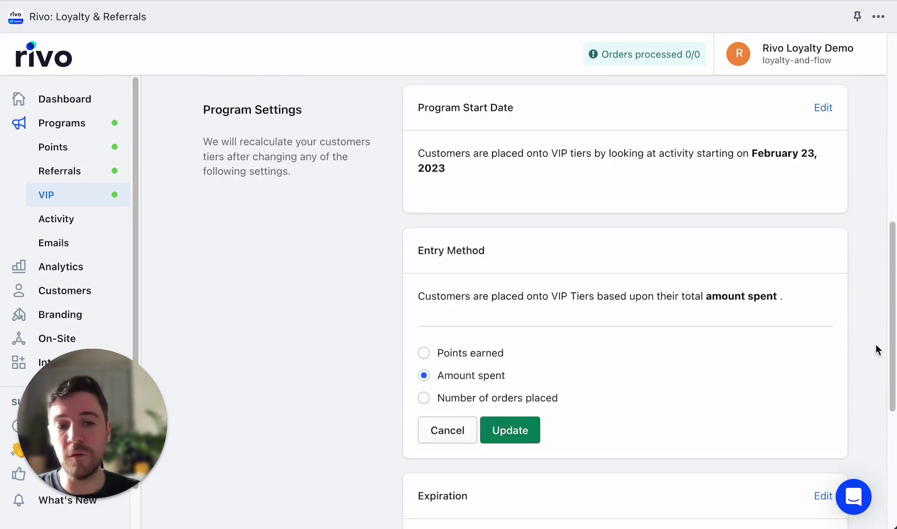
scroll(876, 343, "down", 1)
scroll(876, 344, "down", 3)
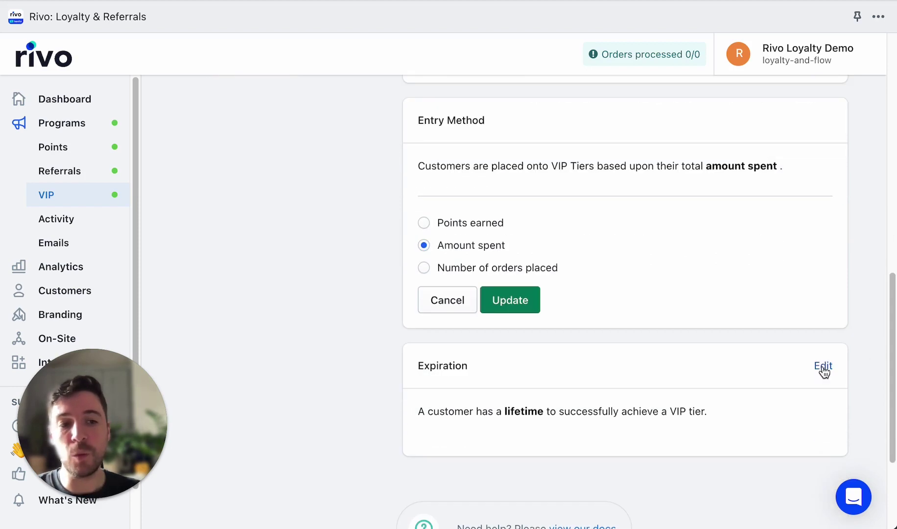
- Open the VIP Expiration options and compare the lifetime and full calendar year choices without changing them
left_click(822, 366)
scroll(866, 345, "down", 4)
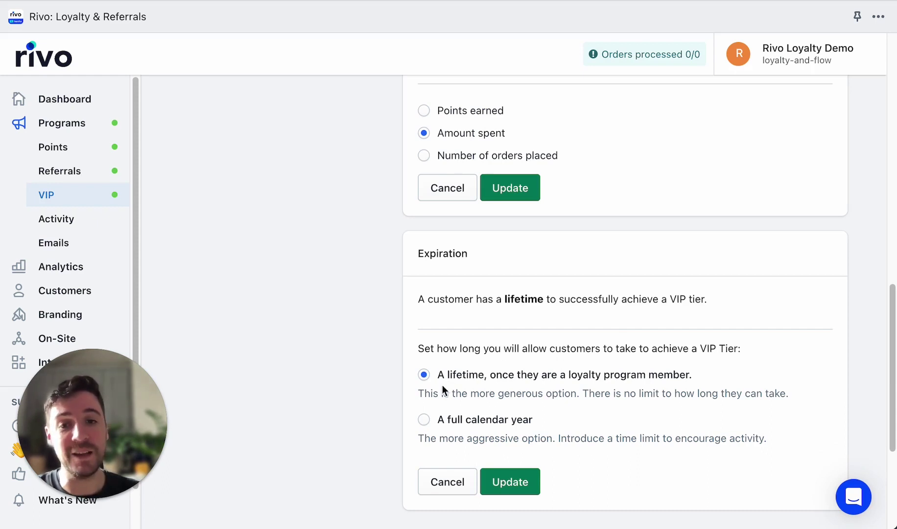
scroll(505, 314, "down", 2)
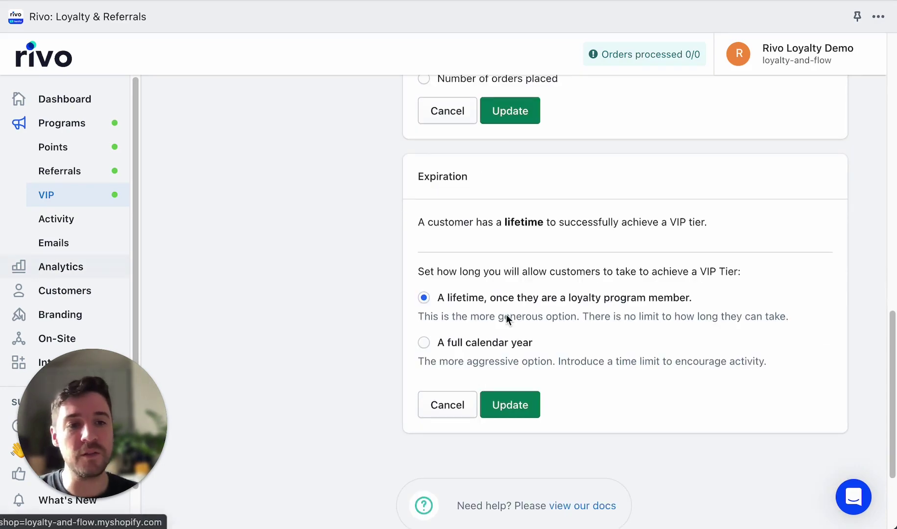
scroll(883, 413, "up", 10)
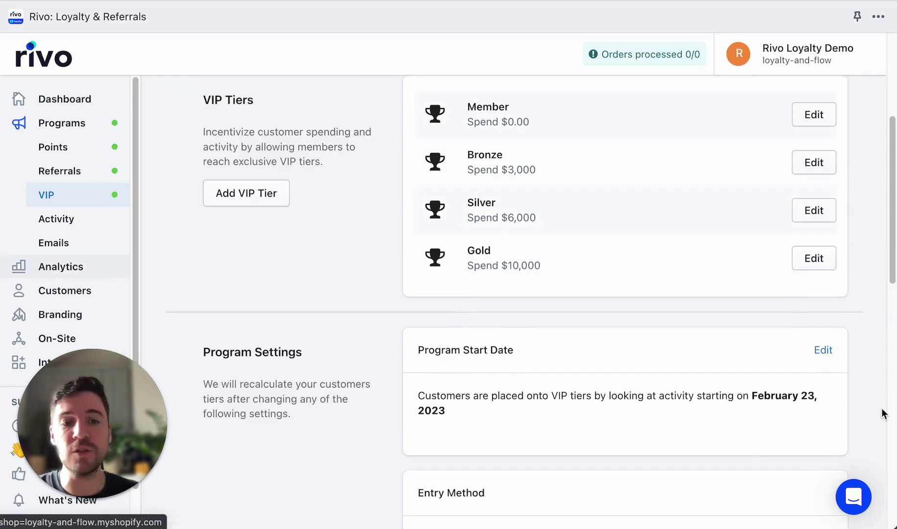
scroll(883, 413, "up", 1)
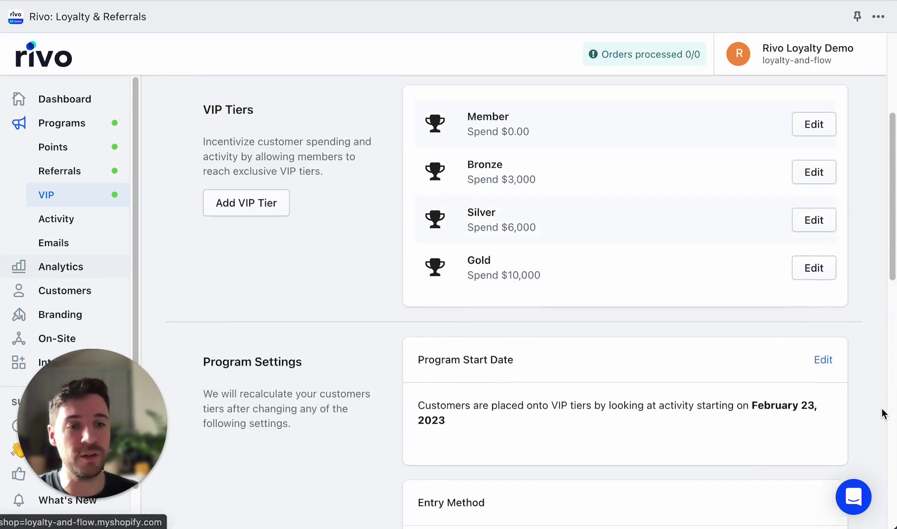
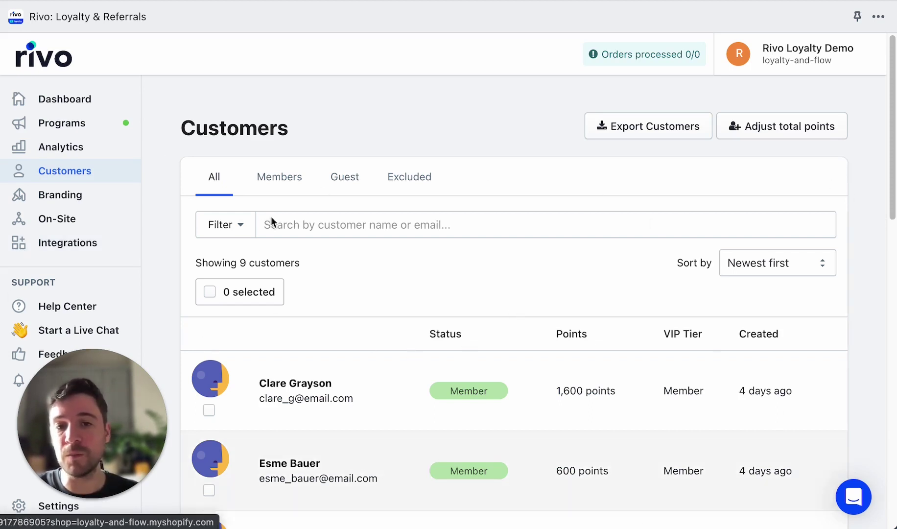
- Check which criteria the customer list can be filtered by without applying any, and open the newest customer's profile
left_click(240, 226)
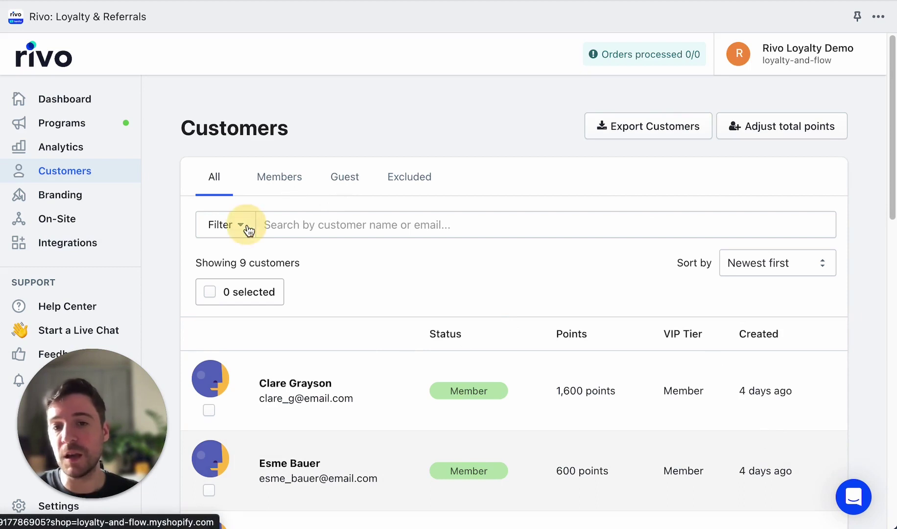
left_click(303, 282)
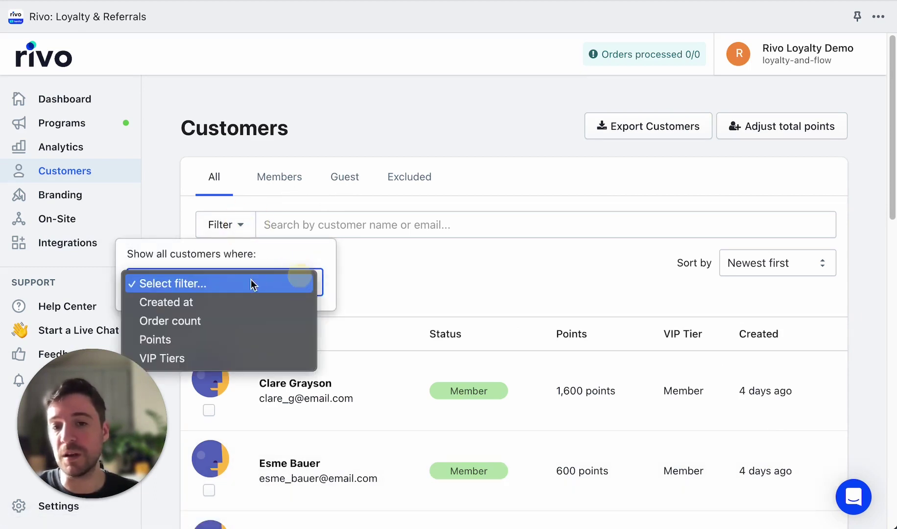
left_click(868, 227)
left_click(671, 240)
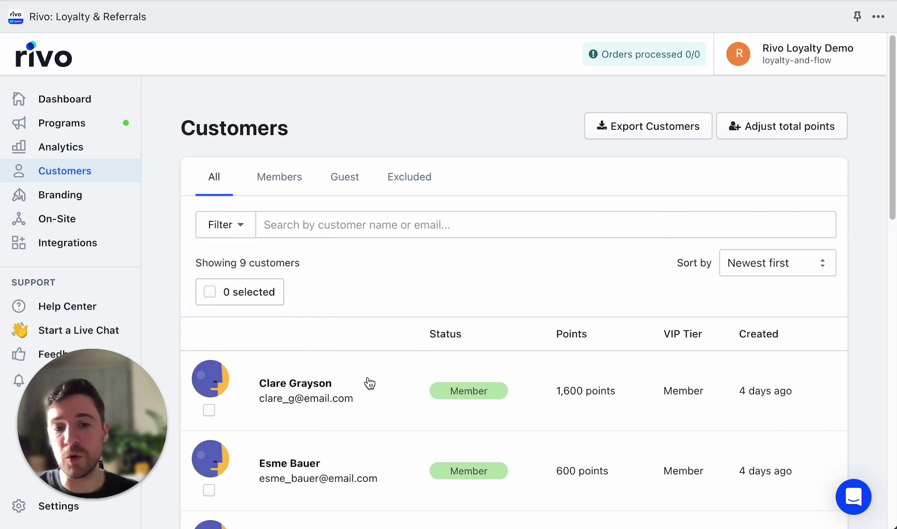
left_click(397, 398)
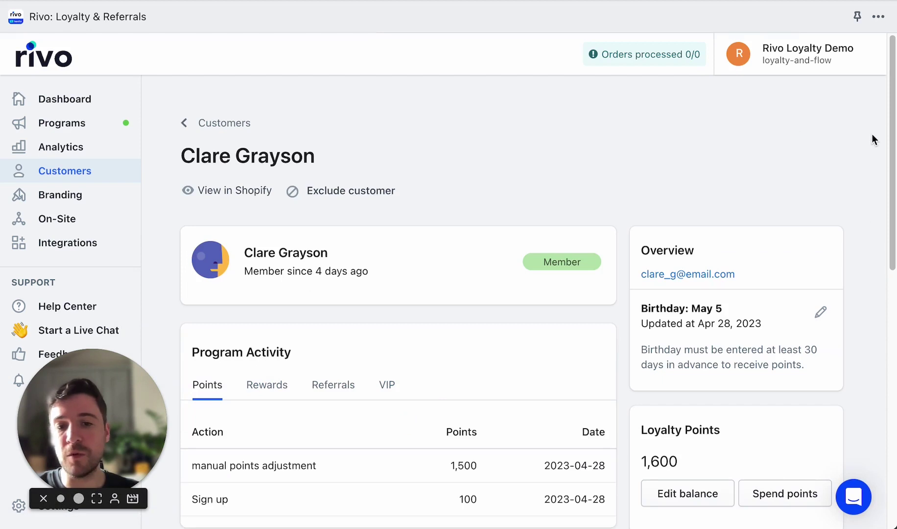
- Review the customer's profile, covering program activity, recent orders, loyalty points, VIP tier and referral link
scroll(871, 141, "down", 2)
scroll(871, 141, "down", 2)
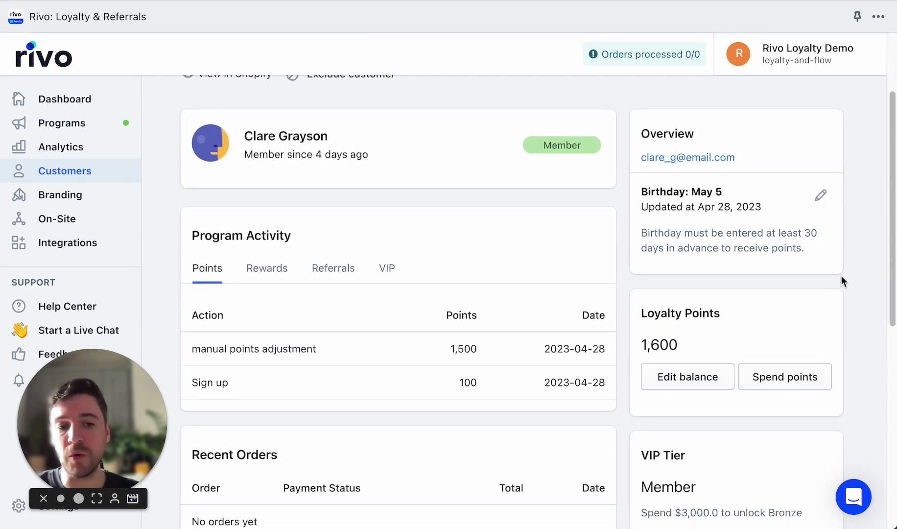
scroll(843, 282, "down", 2)
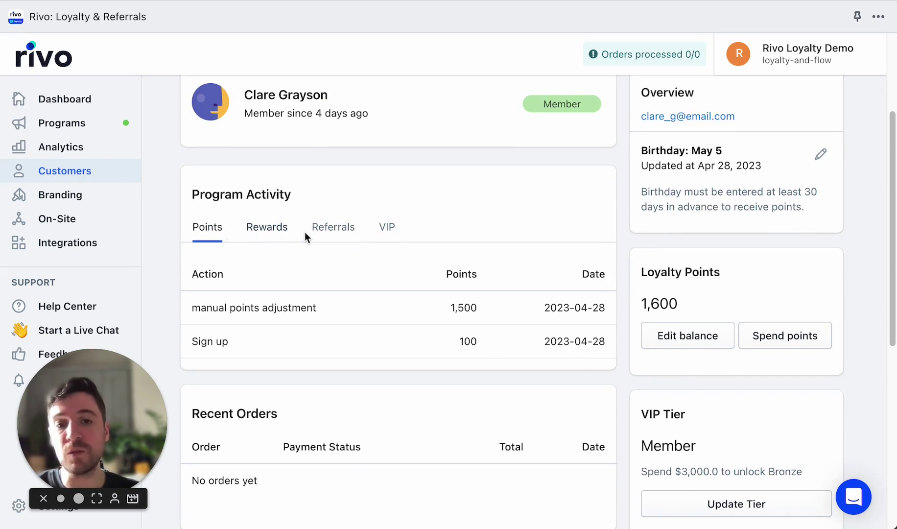
scroll(866, 234, "down", 5)
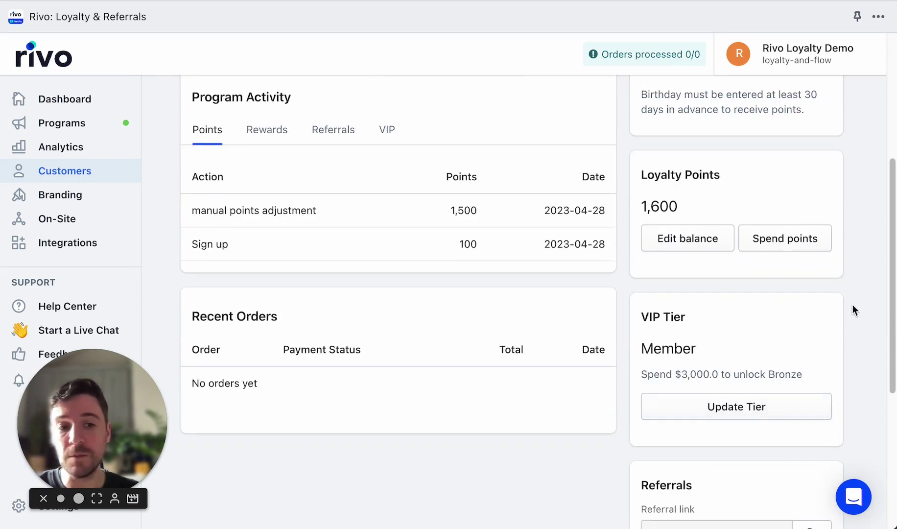
scroll(854, 304, "down", 5)
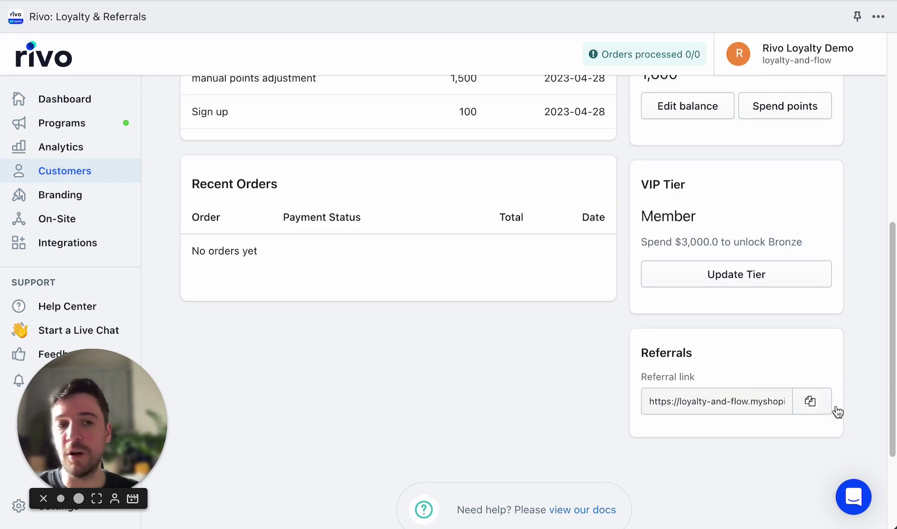
scroll(843, 400, "up", 10)
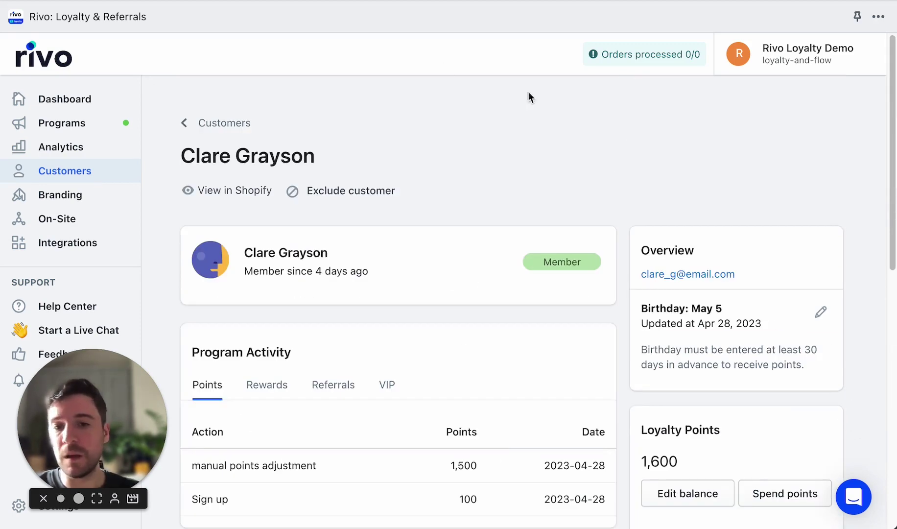
- Open the branding's Email Design settings and review the color, button radius, upload type and logo options
left_click(86, 206)
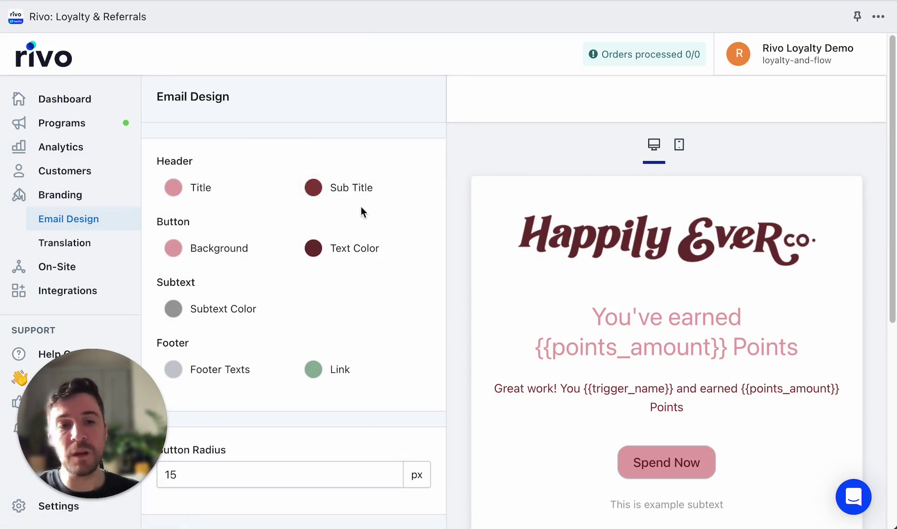
scroll(387, 206, "down", 7)
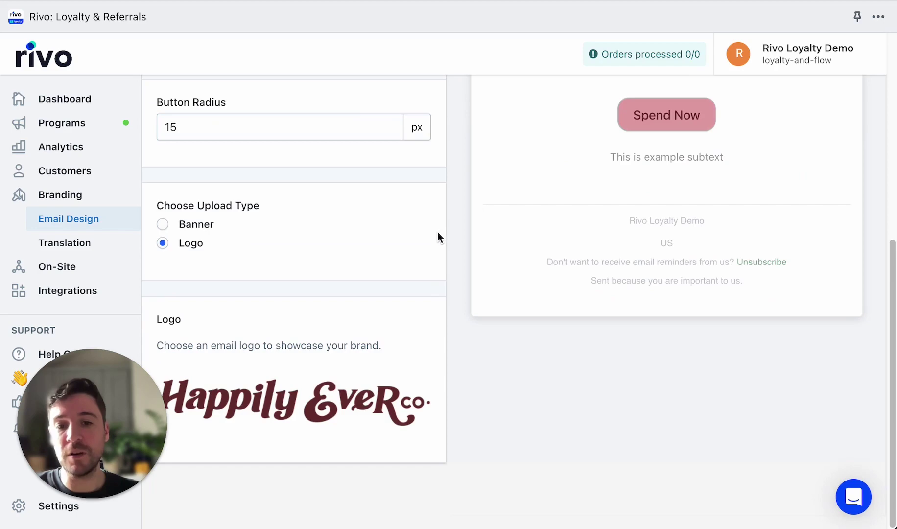
scroll(443, 275, "up", 5)
scroll(450, 319, "up", 3)
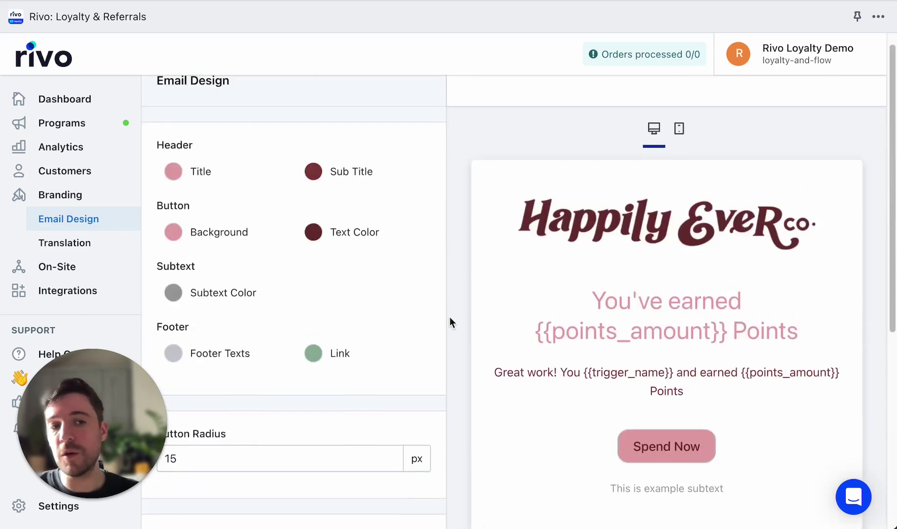
- Open the Translation settings and look over the editable texts for the loyalty program
left_click(78, 245)
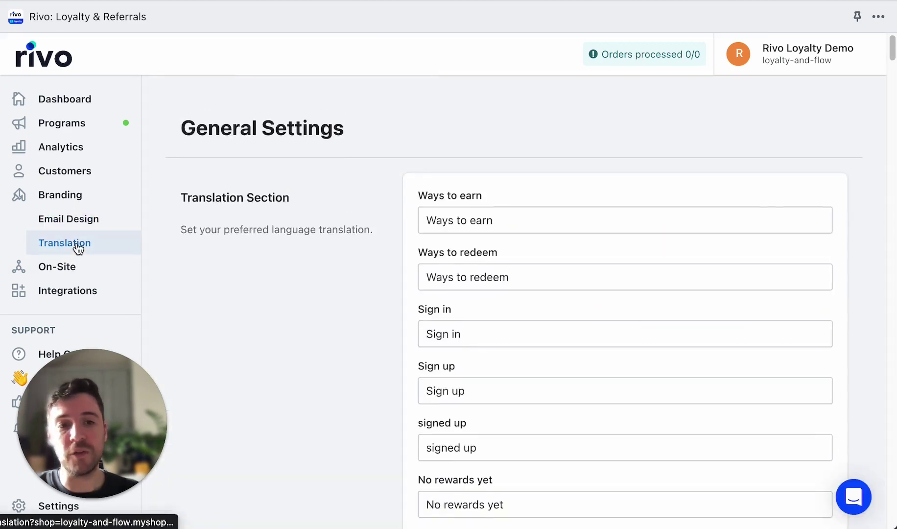
scroll(763, 195, "down", 4)
scroll(763, 195, "up", 4)
mouse_move(891, 50)
left_mouse_down()
mouse_move(891, 120)
mouse_move(890, 42)
left_mouse_up()
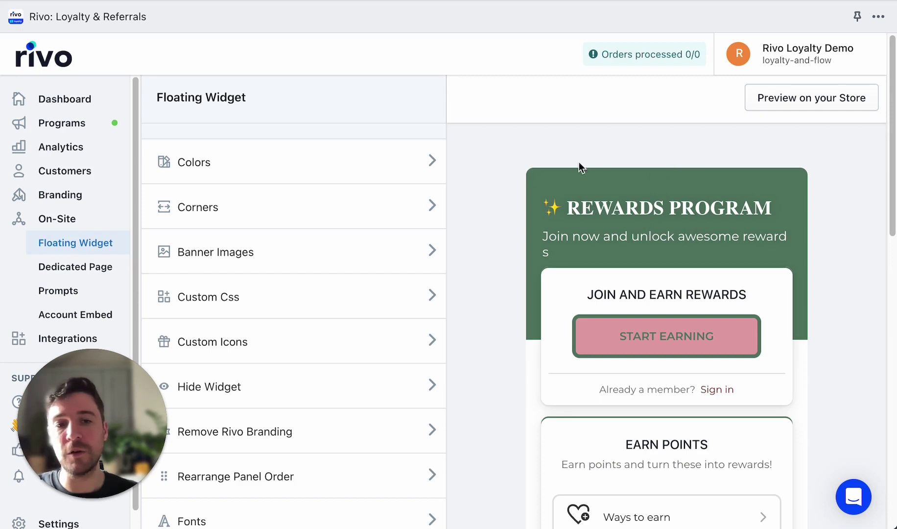
- Review the Floating Widget's customization options, from colors, corners and banner images to panel order and fonts
scroll(441, 179, "down", 1)
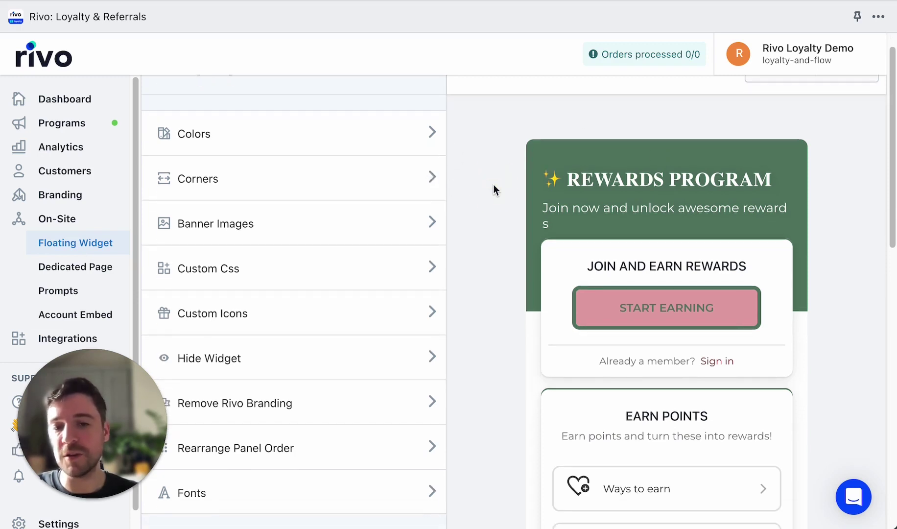
scroll(493, 184, "down", 1)
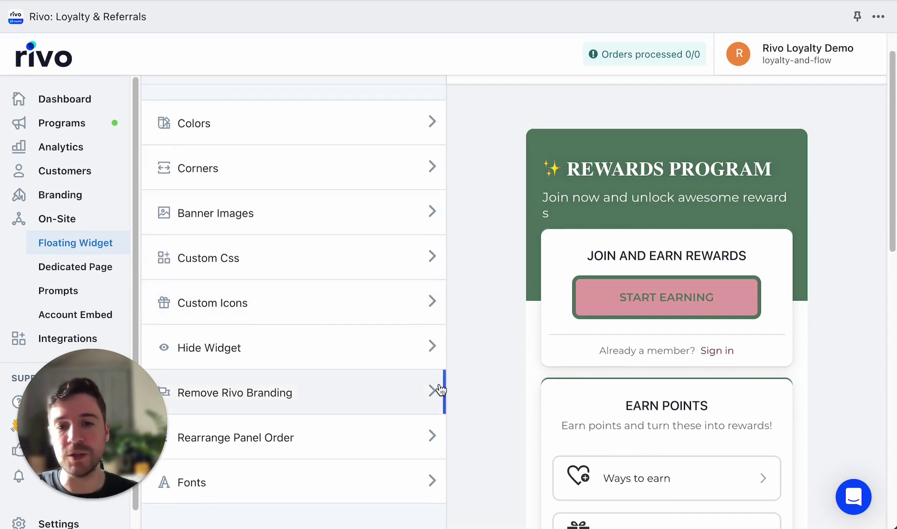
- Open the Dedicated Page editor, check the Banner section's guest and member options, and return to the section list
left_click(105, 260)
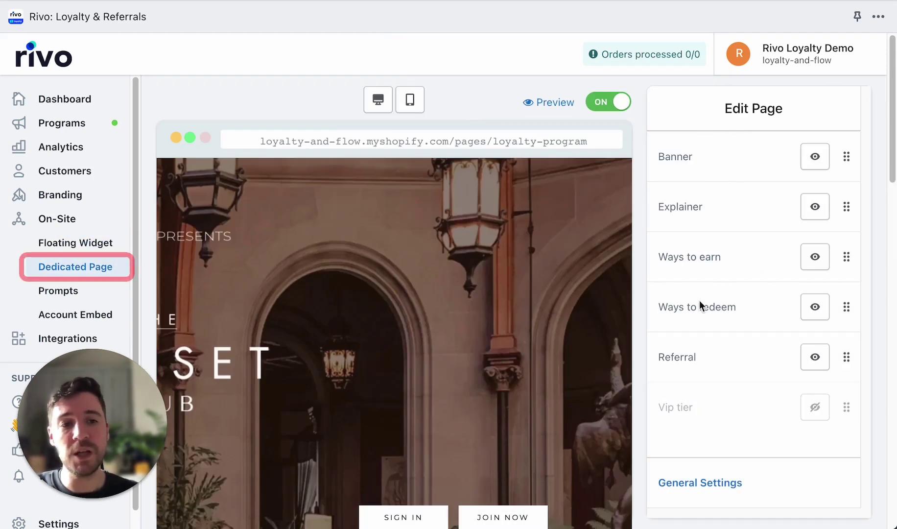
left_click(741, 447)
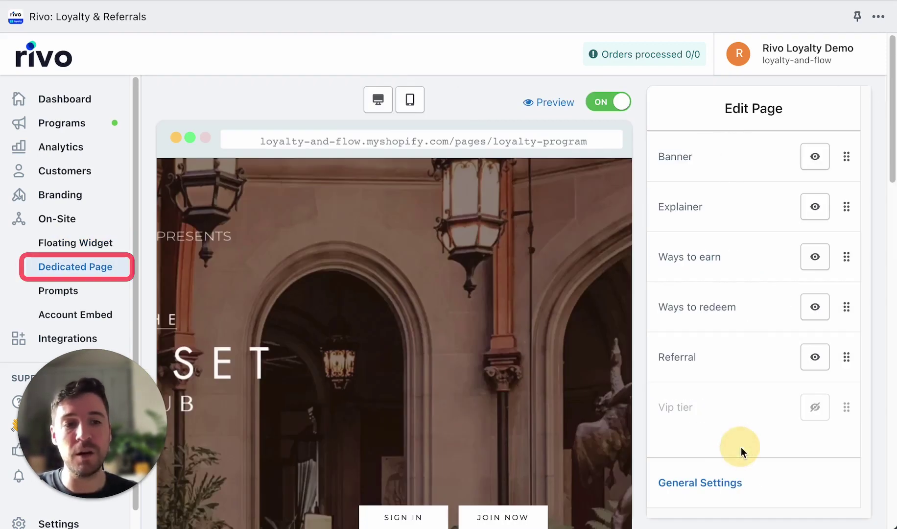
left_click(722, 172)
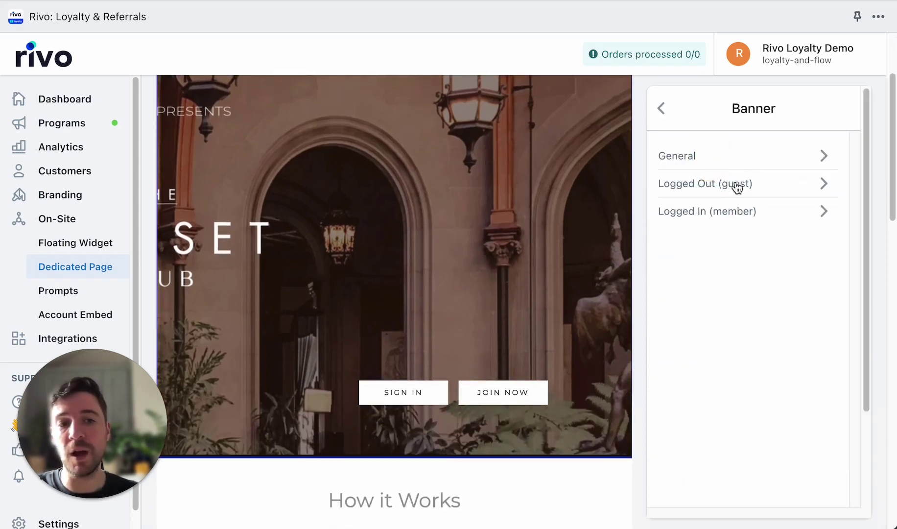
left_click(662, 109)
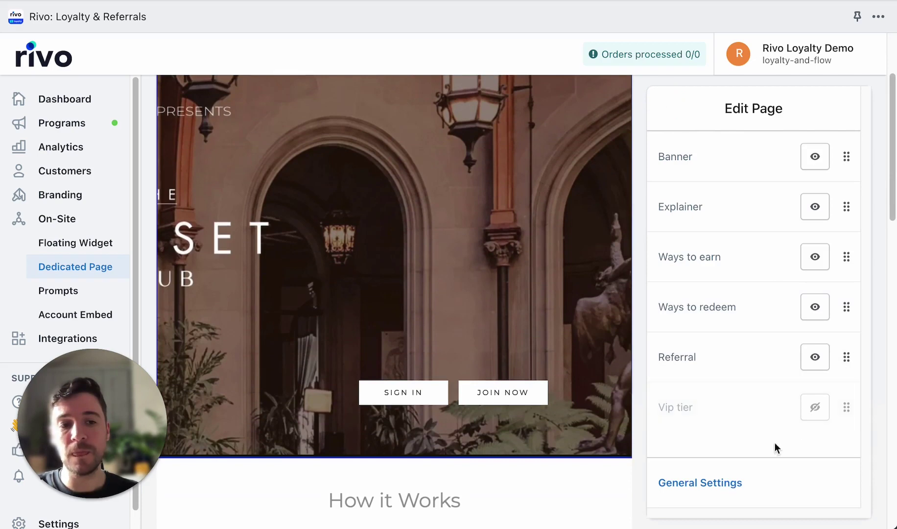
- Open the dedicated page's General Settings and review the font, full width, modal offset and custom CSS options
left_click(724, 482)
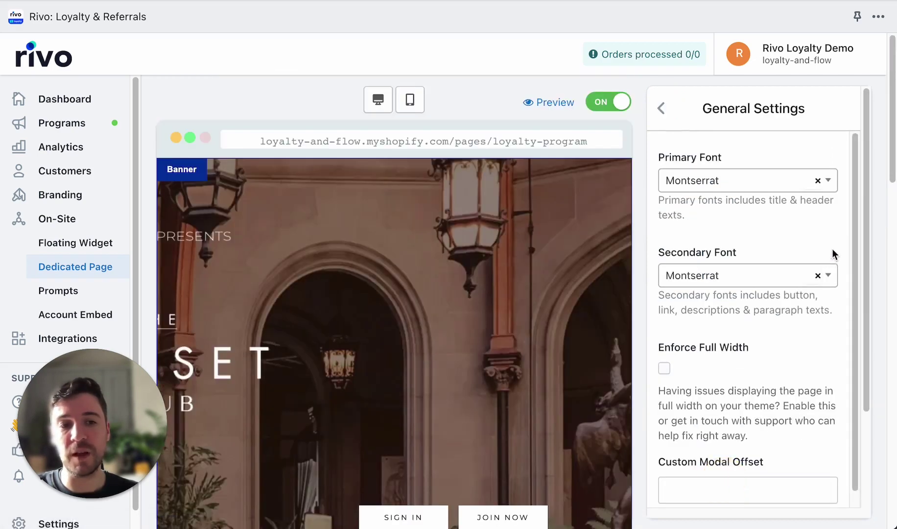
scroll(758, 234, "down", 3)
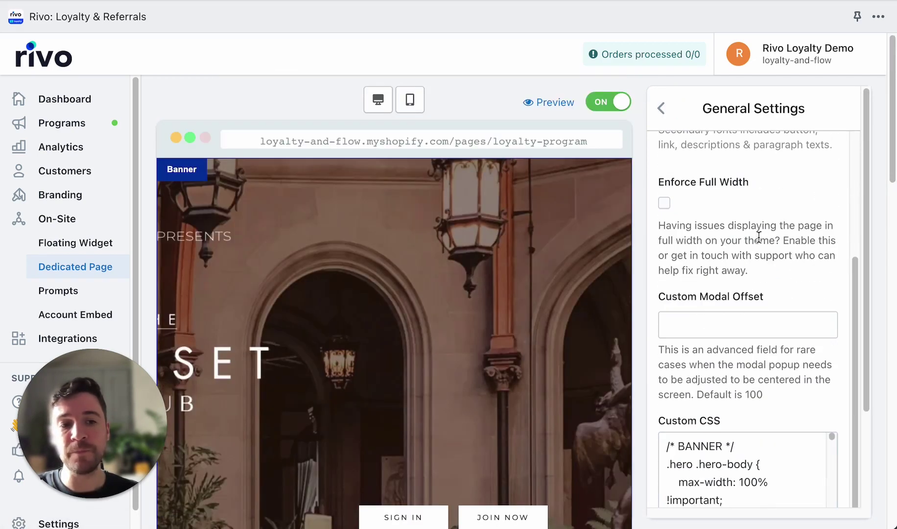
scroll(759, 237, "down", 2)
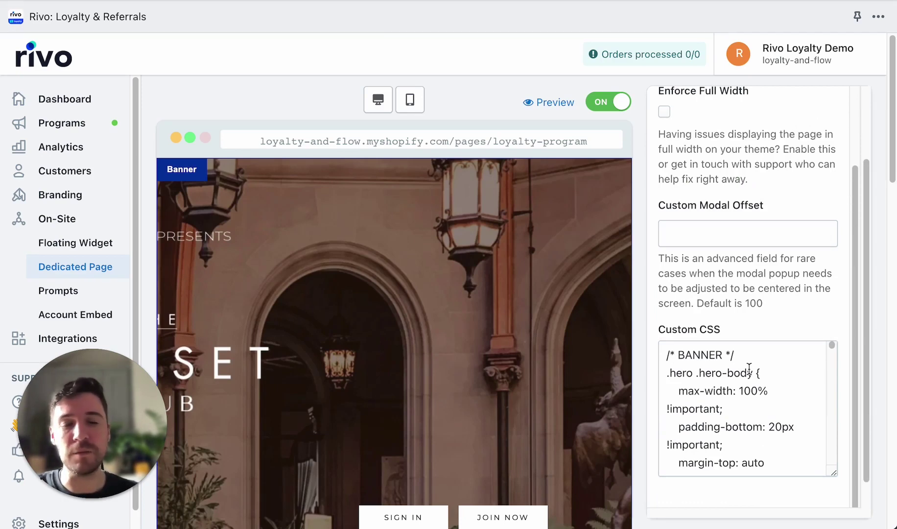
- Open the Boost member signups prompt and review its status, display condition, icon and text settings
left_click(69, 293)
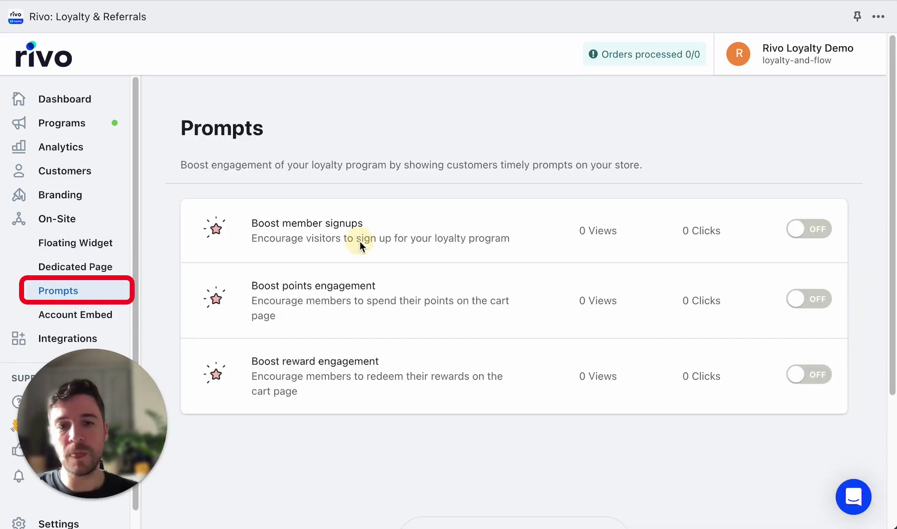
left_click(405, 226)
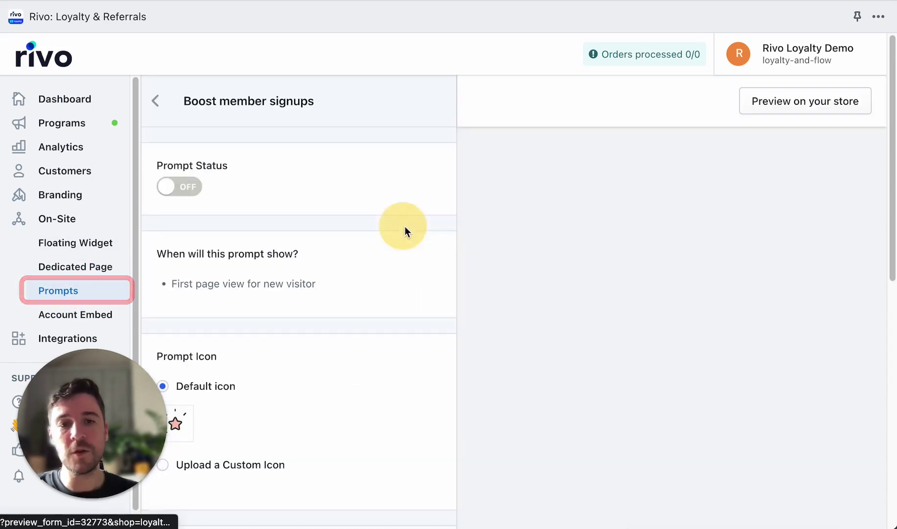
scroll(468, 219, "down", 4)
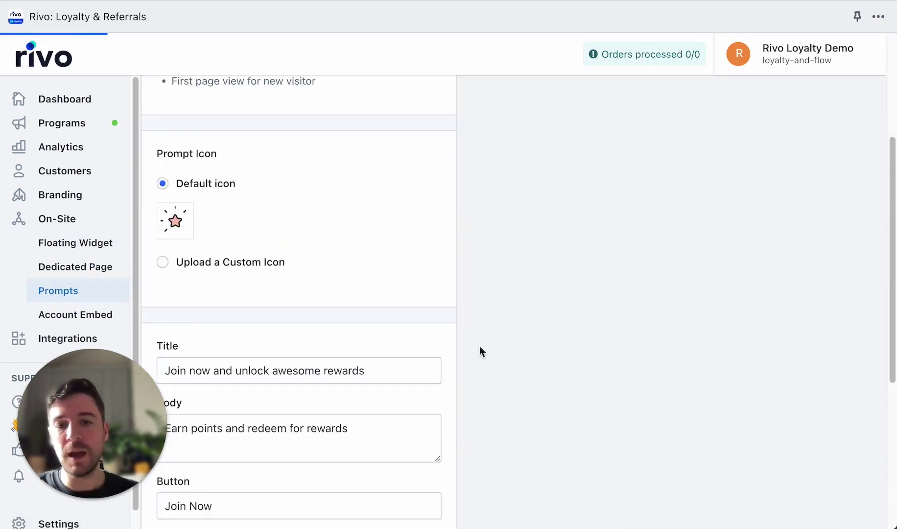
scroll(475, 344, "down", 2)
scroll(371, 264, "down", 4)
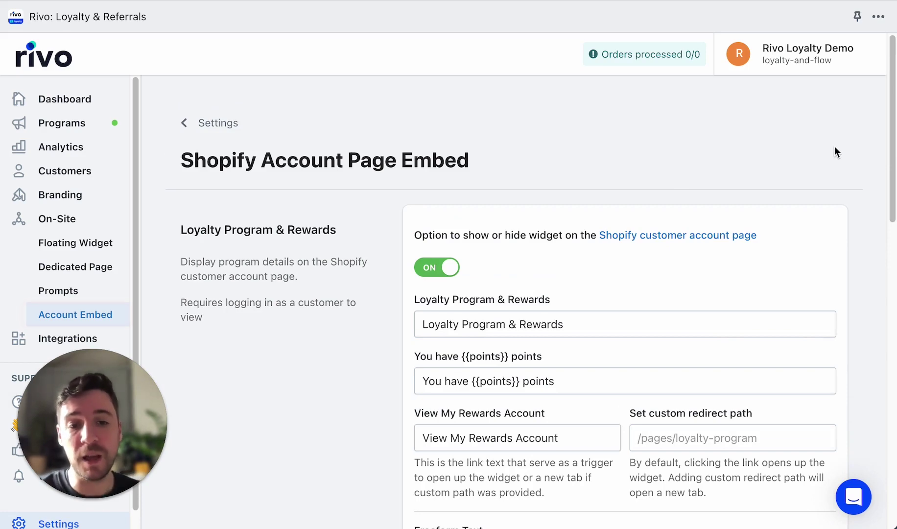
- Review the Shopify Account Page Embed settings, including the rewards texts, freeform text, custom CSS and widget placement options
scroll(841, 155, "down", 4)
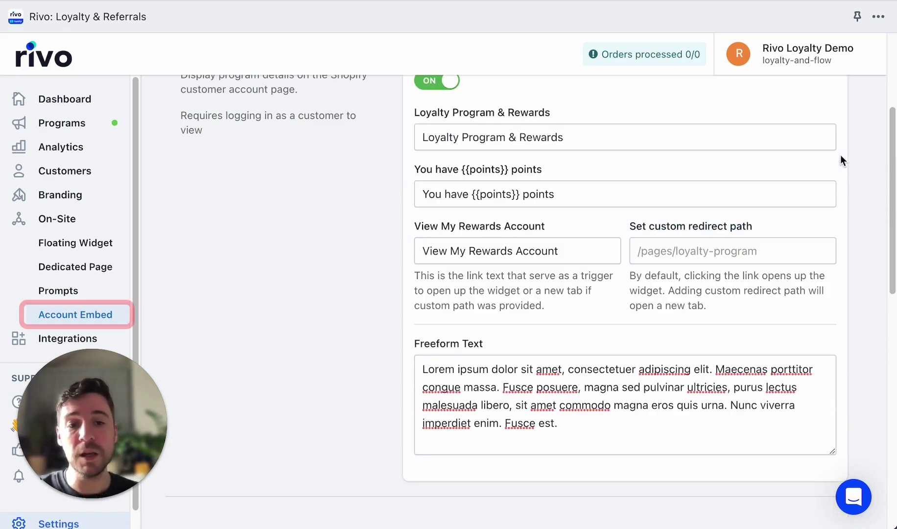
scroll(666, 222, "up", 1)
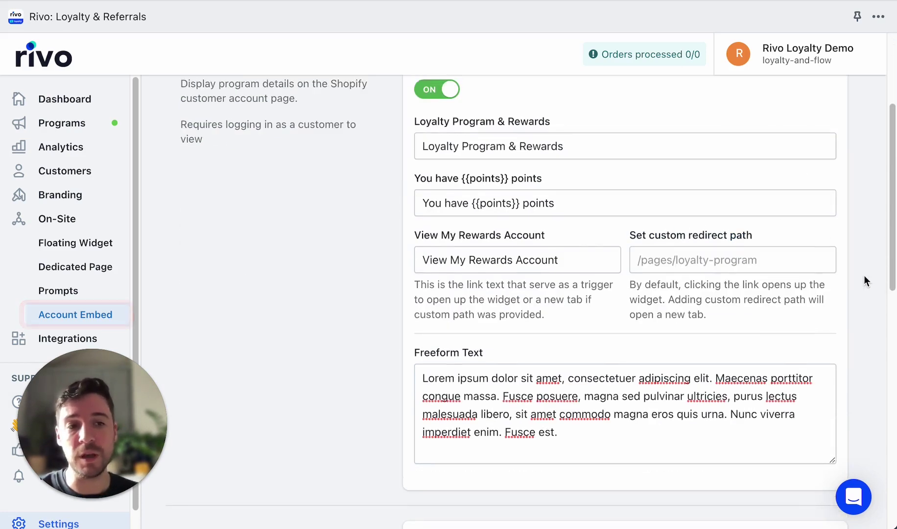
scroll(865, 281, "down", 5)
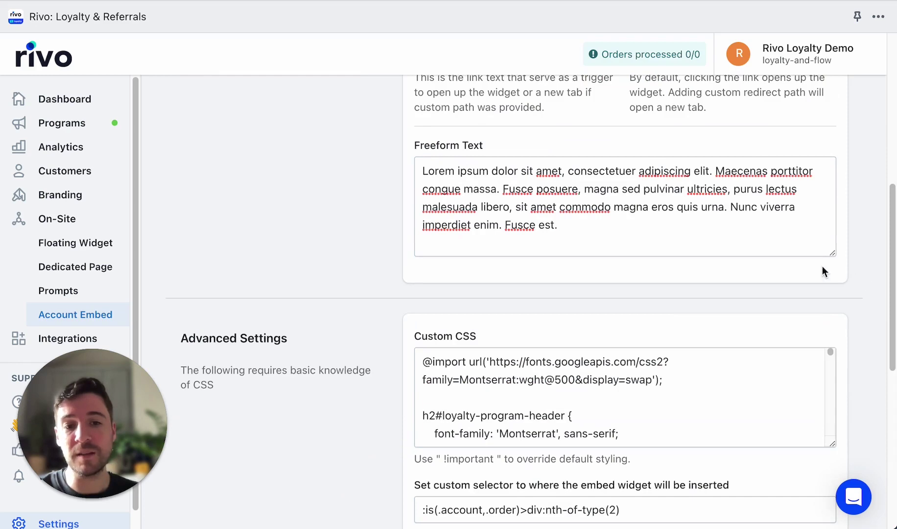
scroll(892, 303, "down", 3)
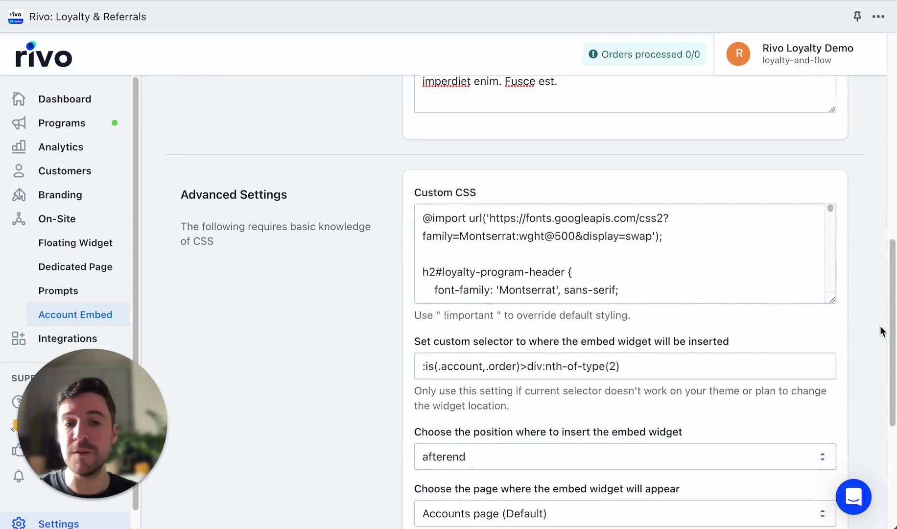
scroll(880, 326, "down", 1)
scroll(880, 326, "up", 10)
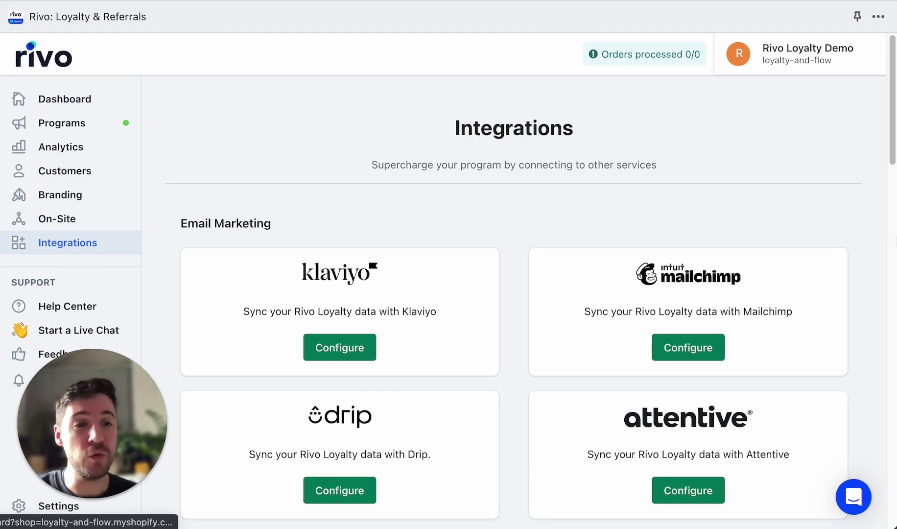
- Browse the available integrations for email marketing, reviews and UGC, customer support and SMS marketing
scroll(568, 213, "down", 1)
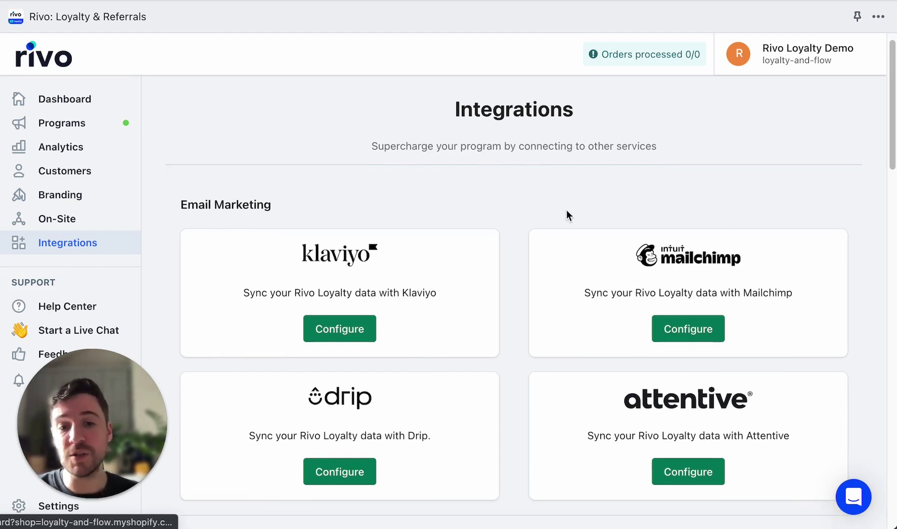
scroll(851, 212, "down", 2)
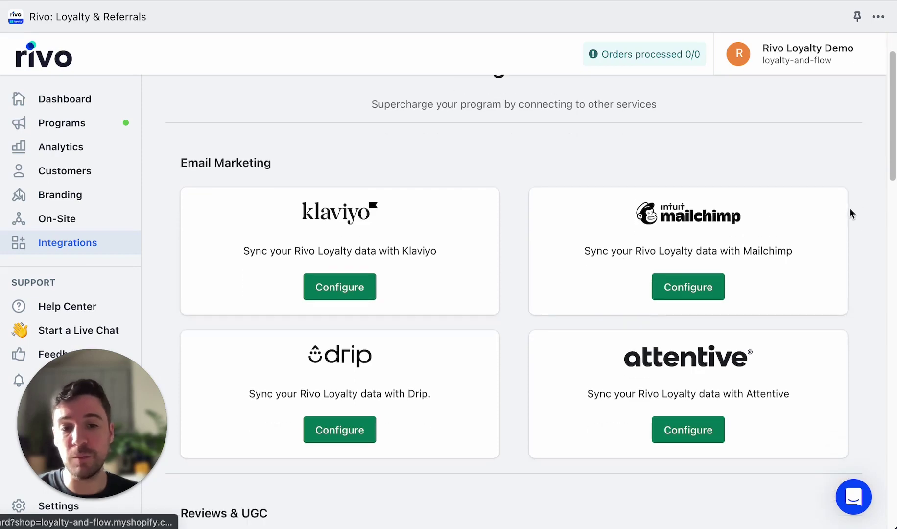
scroll(514, 304, "down", 8)
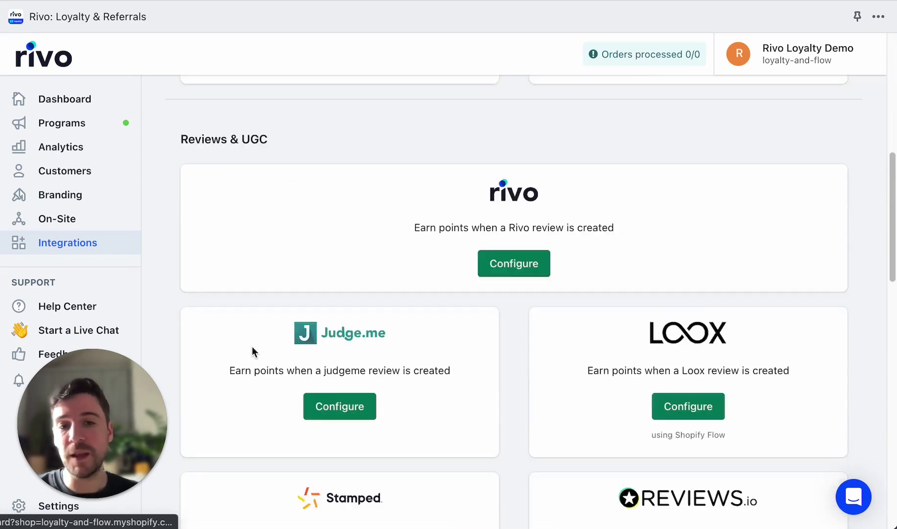
scroll(866, 283, "down", 5)
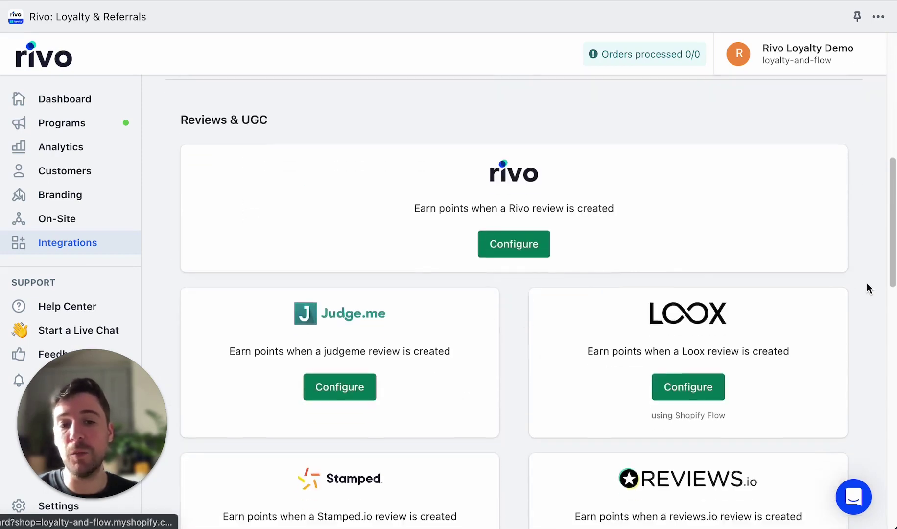
scroll(866, 287, "down", 7)
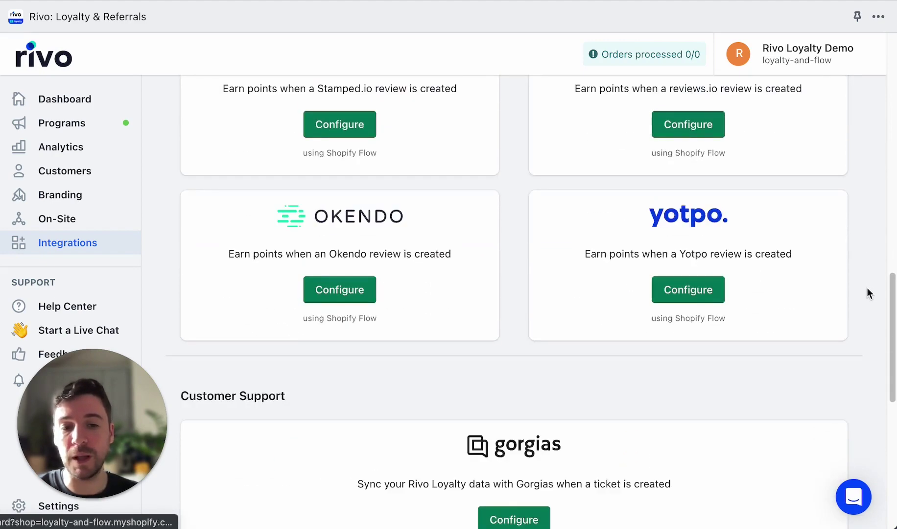
scroll(884, 297, "down", 3)
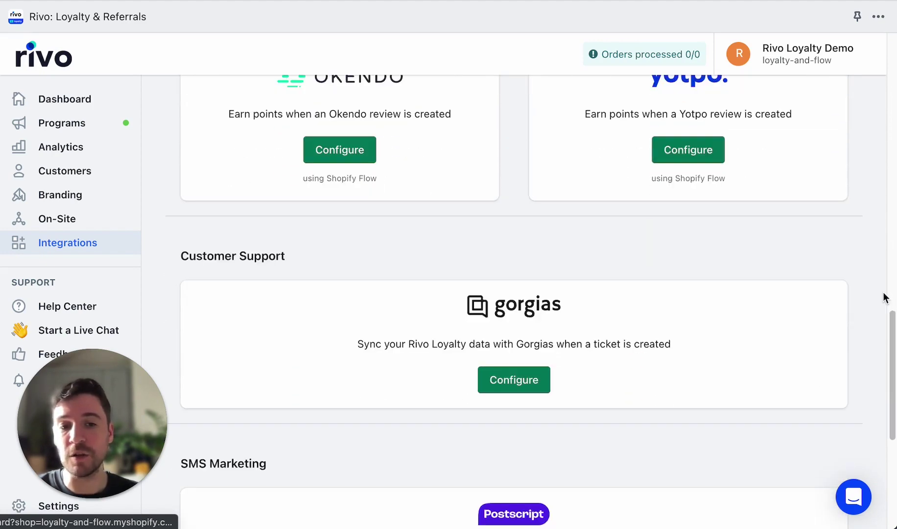
scroll(884, 297, "down", 5)
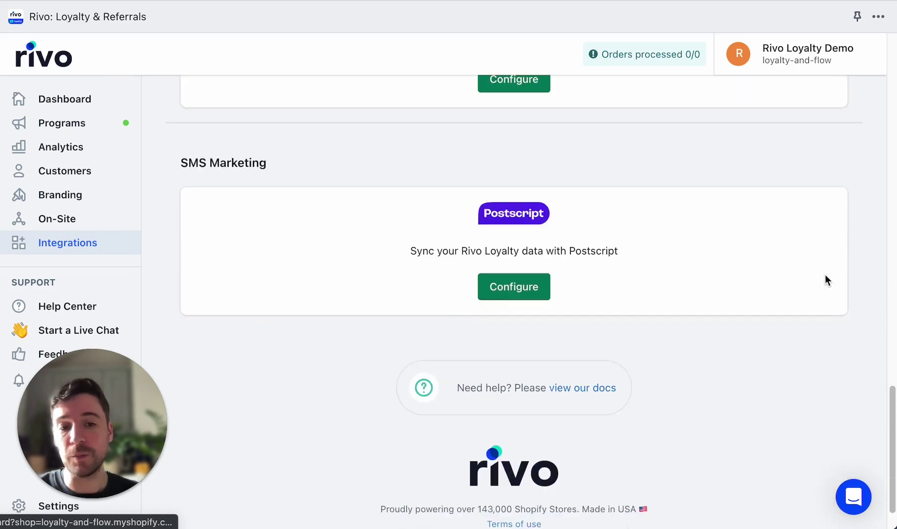
- Open the app's Settings and view the General settings for the store
scroll(883, 327, "up", 15)
scroll(883, 329, "up", 8)
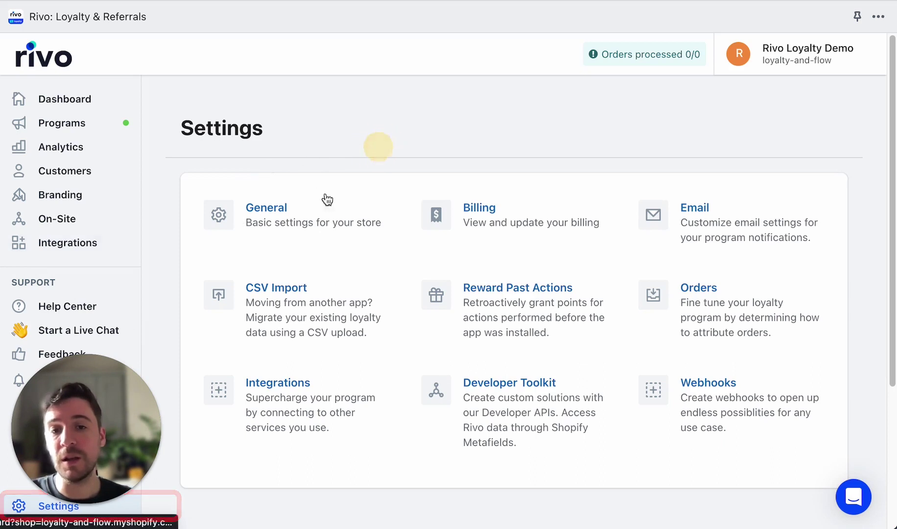
left_click(274, 214)
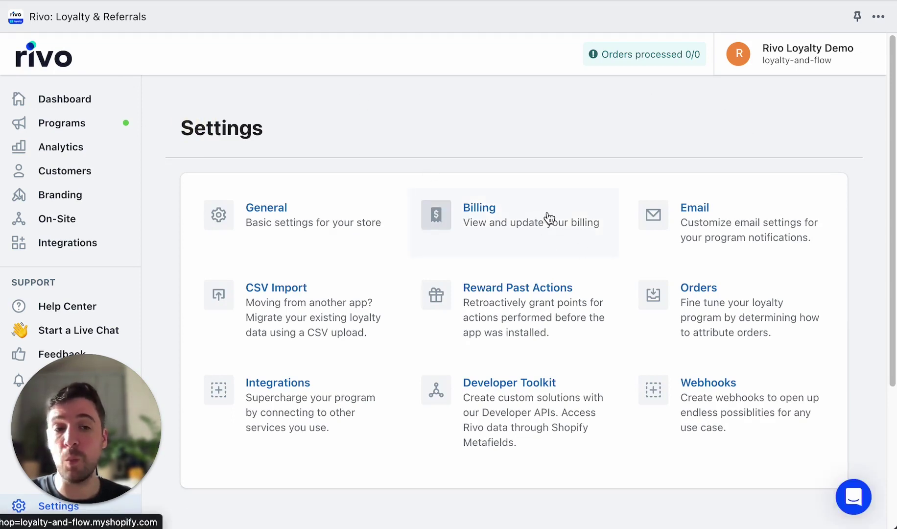
- Review the Email settings, including sender details, opt-in level, custom email domain and custom URL path, and return to the settings overview
left_click(743, 225)
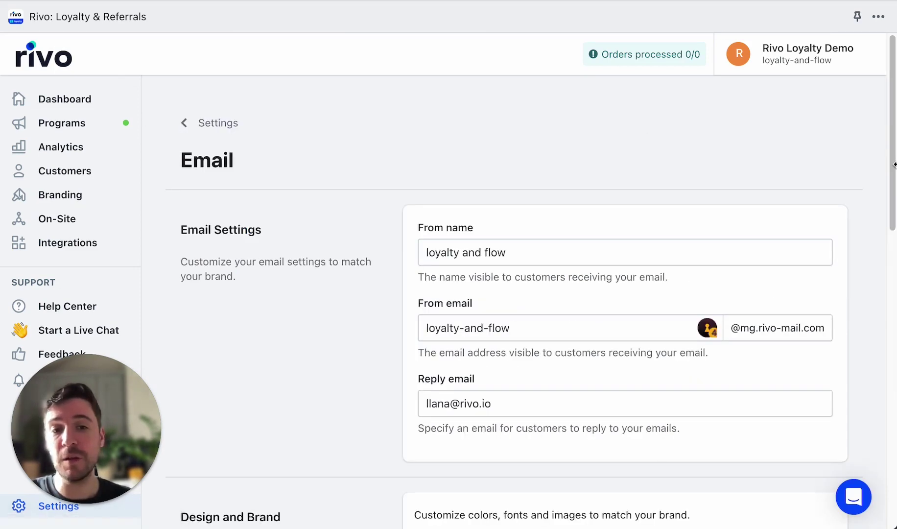
scroll(894, 166, "down", 1)
scroll(894, 170, "down", 9)
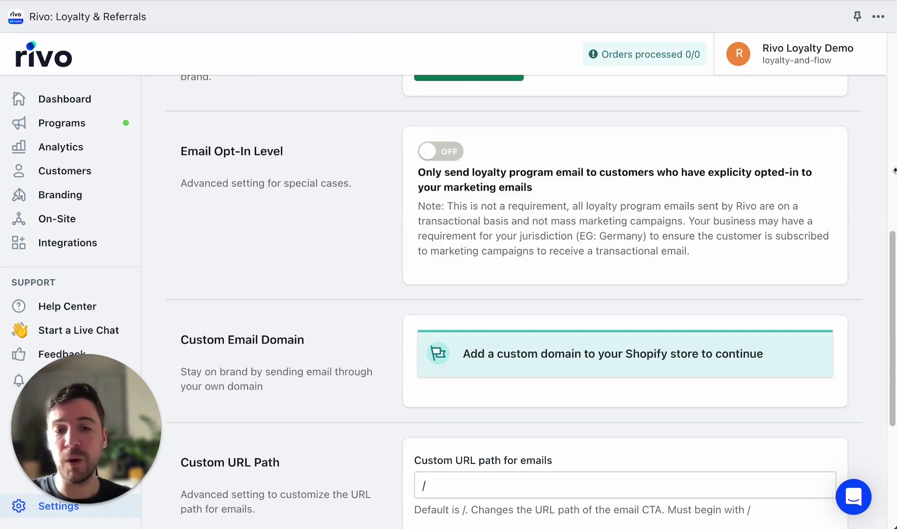
scroll(769, 314, "down", 1)
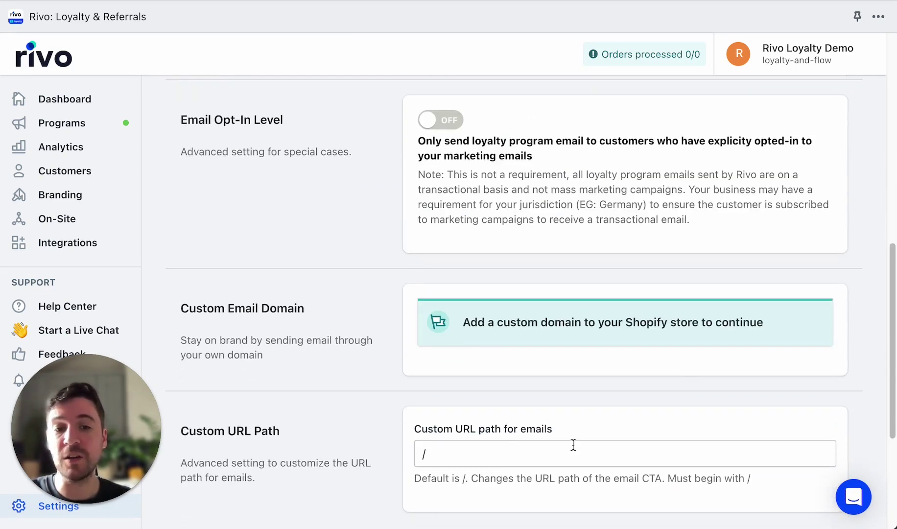
scroll(858, 377, "up", 10)
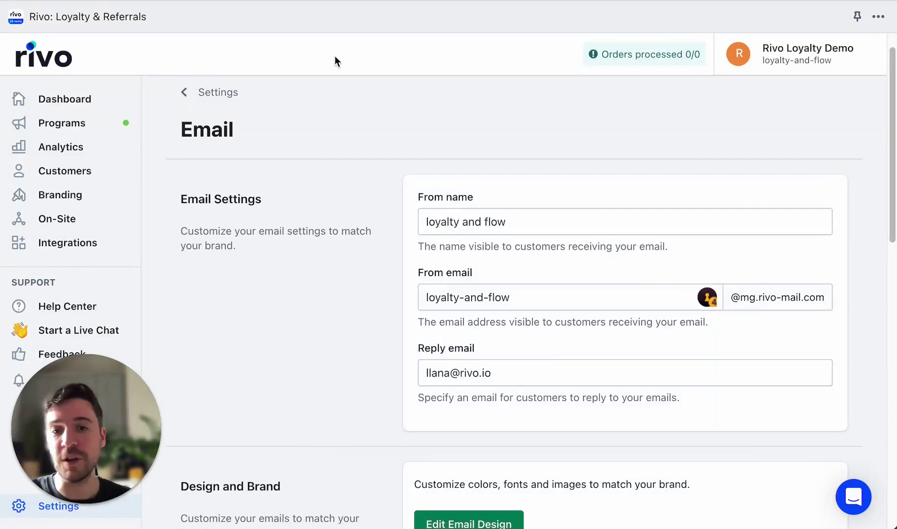
left_click(197, 98)
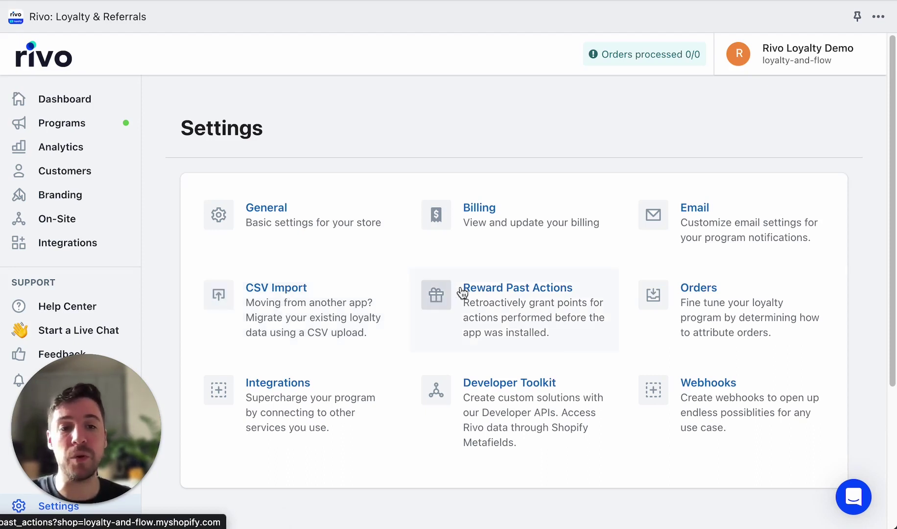
- View the Reward Past Actions page for retroactively granting points and return to the settings overview
left_click(522, 289)
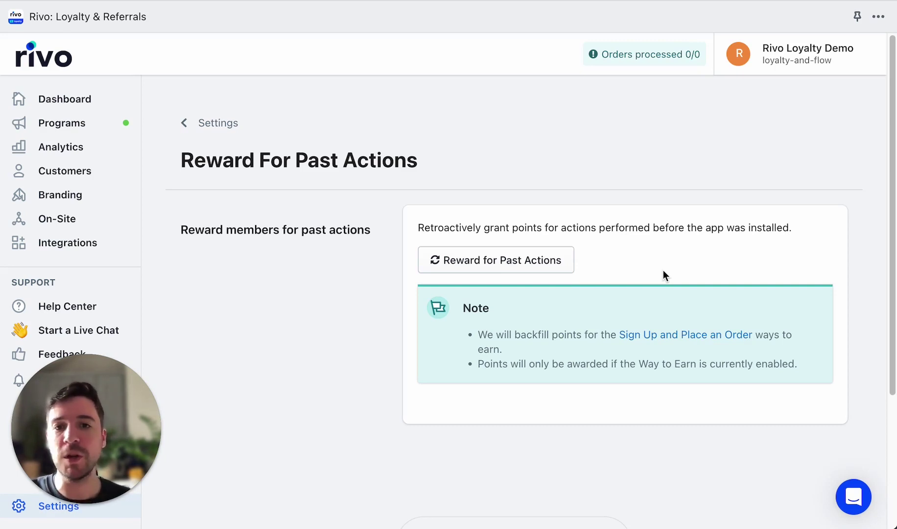
left_click(186, 122)
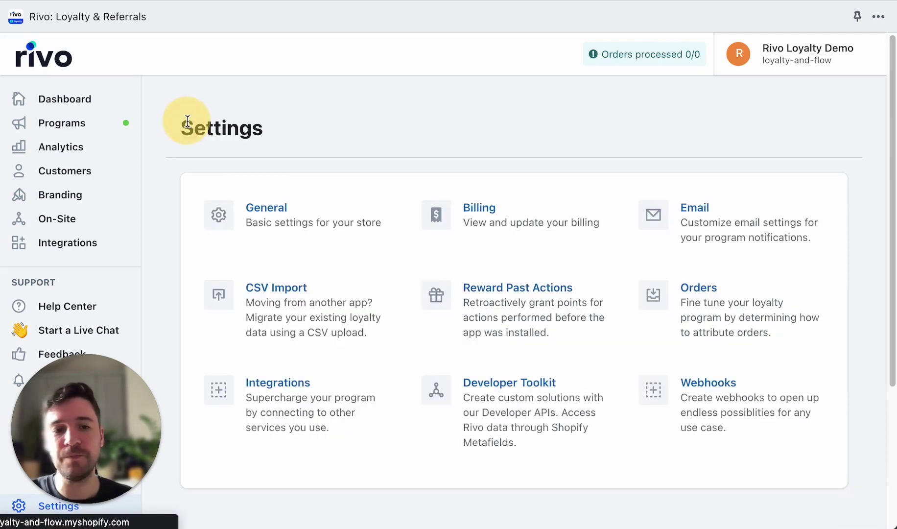
- Review the Orders settings for order total calculation, points cancelations and rewarded order channels, and return to the settings overview
left_click(737, 295)
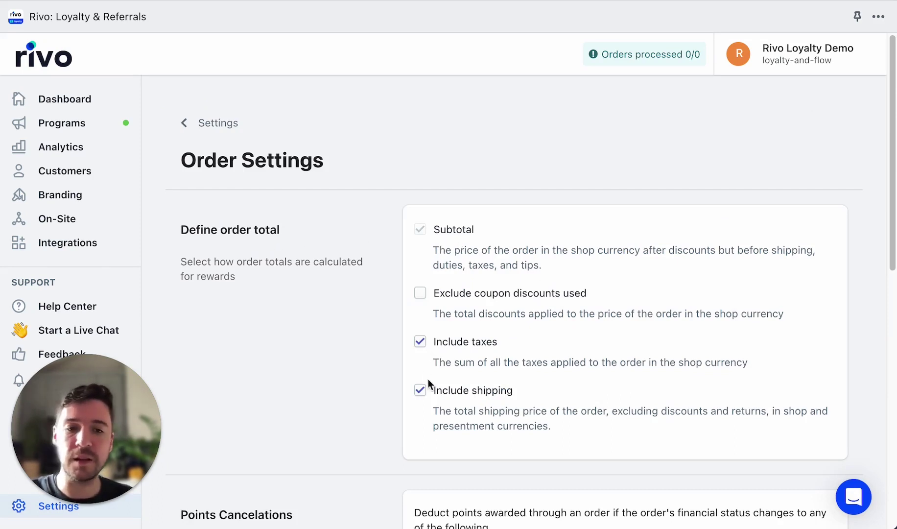
scroll(759, 276, "down", 3)
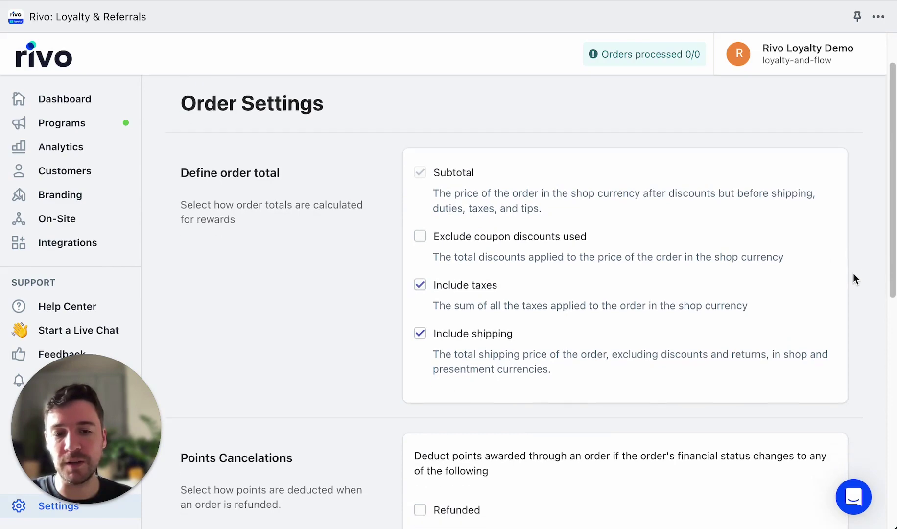
scroll(853, 273, "down", 2)
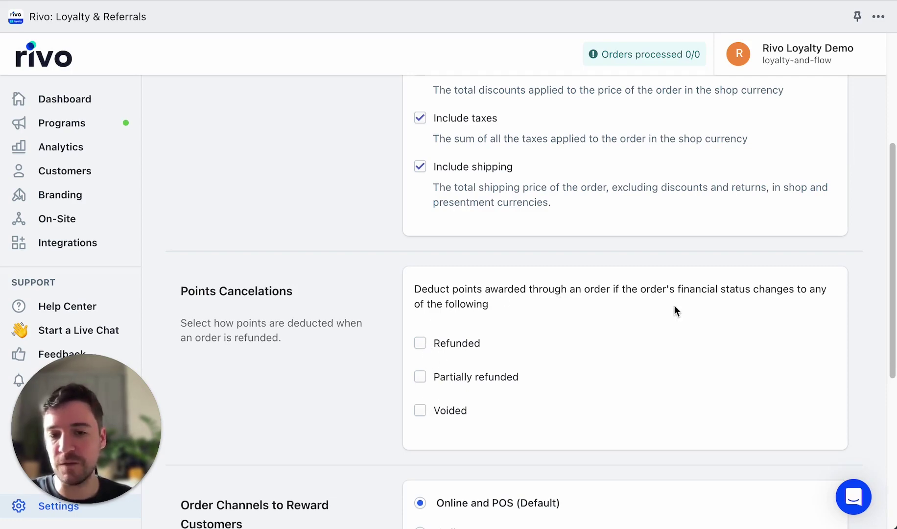
scroll(674, 310, "down", 4)
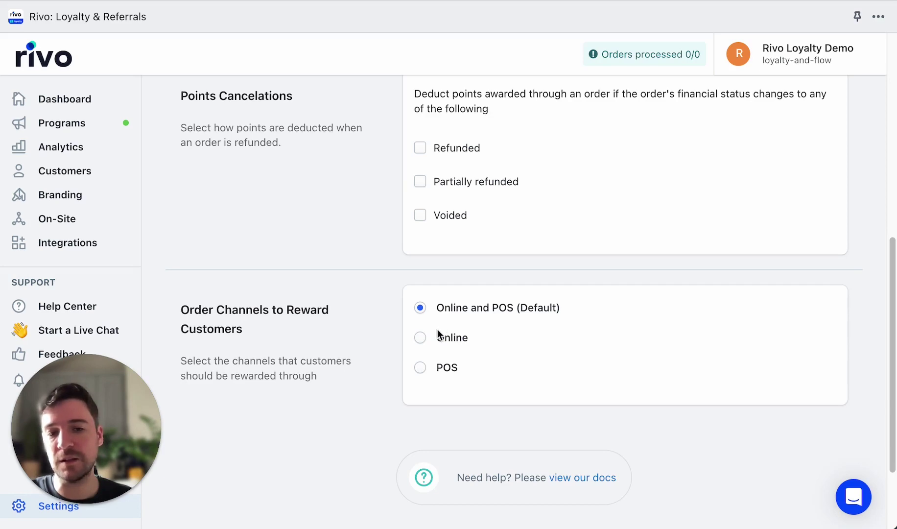
scroll(391, 362, "up", 9)
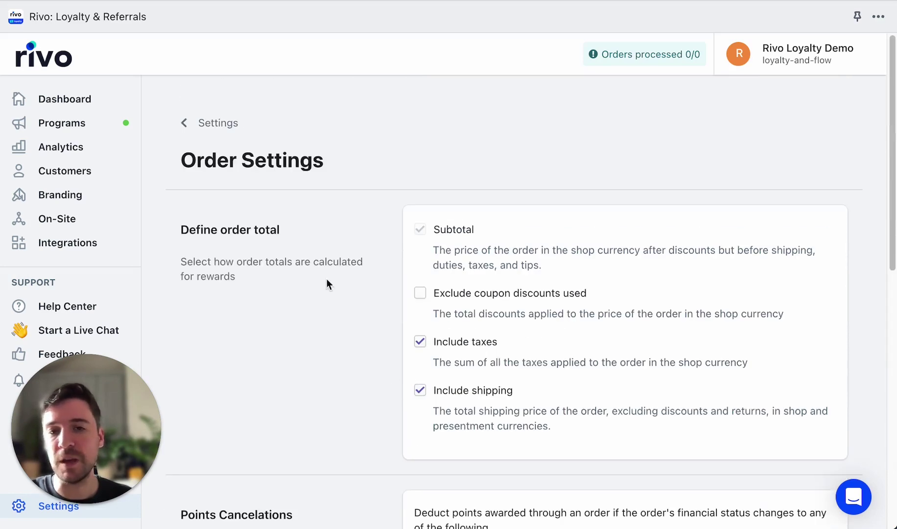
left_click(216, 126)
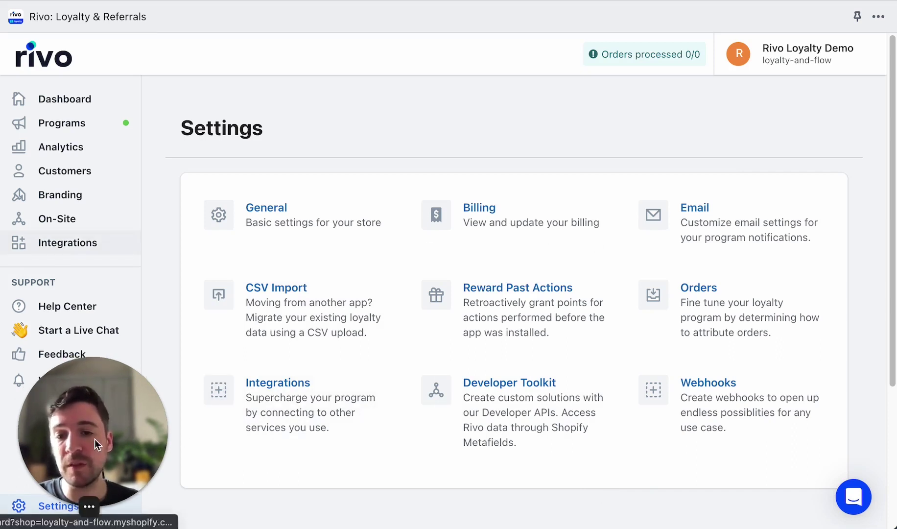
left_click_drag(95, 439, 297, 448)
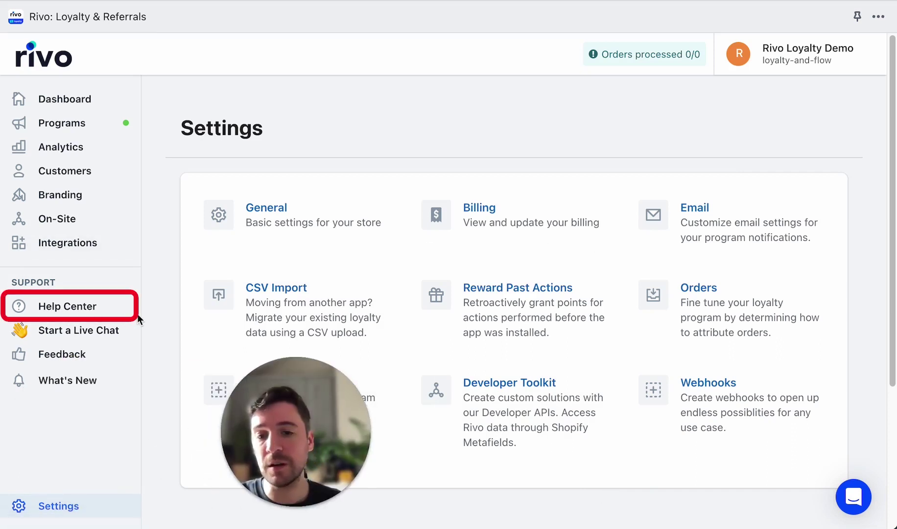